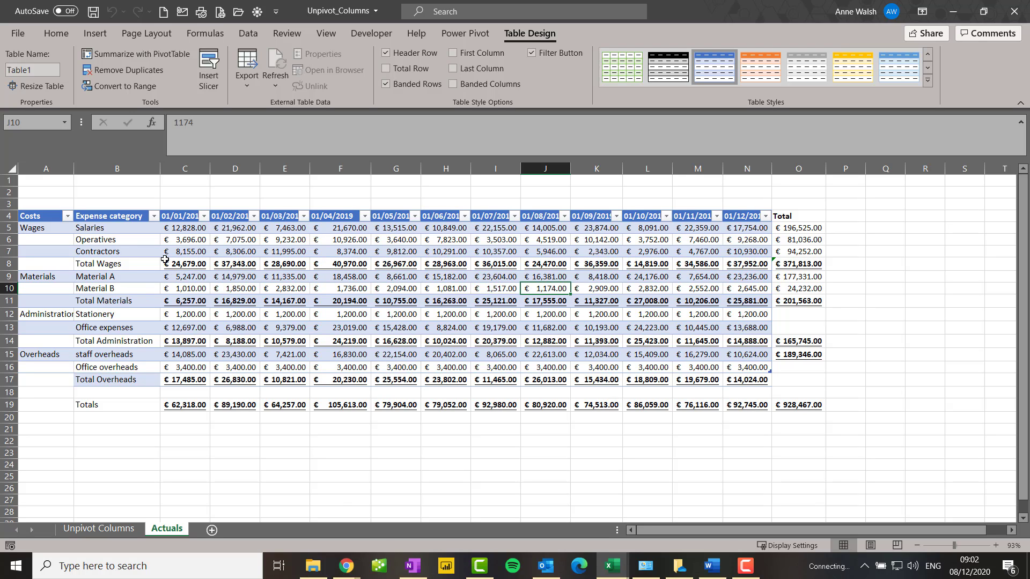
# - Examine the monthly date headers in row 4 of the Actuals table to see how the costs are laid out
pyautogui.click(244, 281)
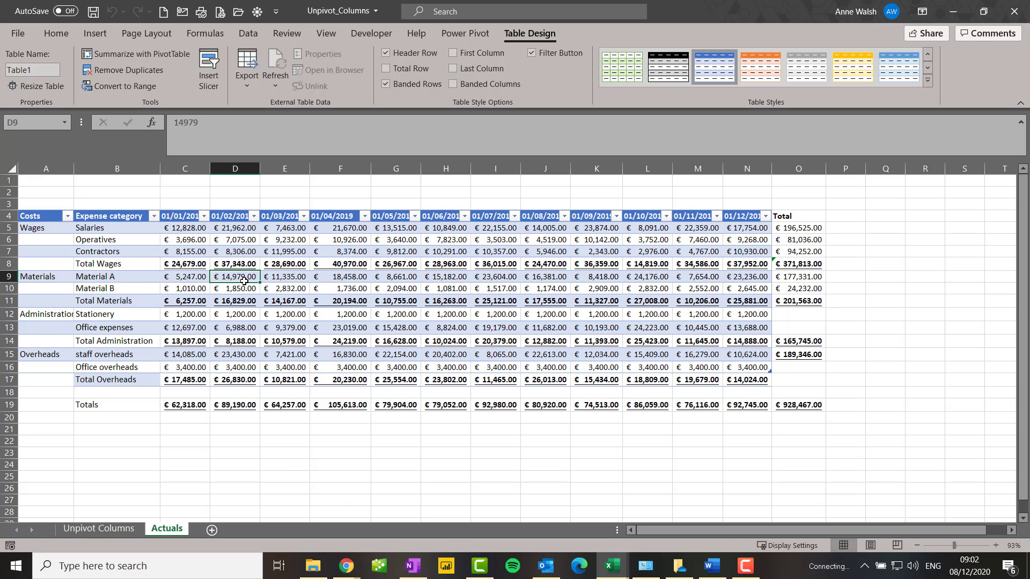
pyautogui.click(95, 33)
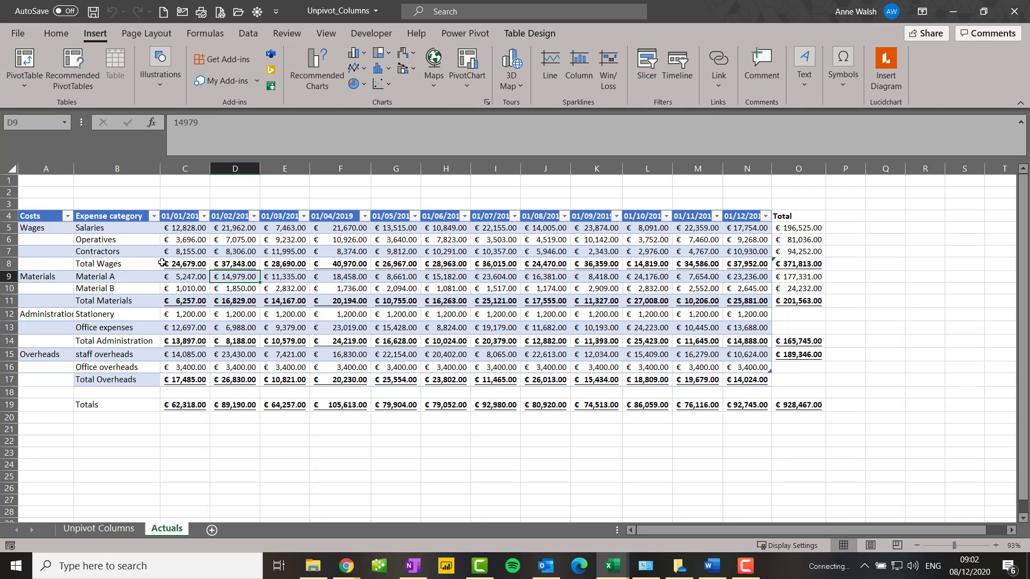
pyautogui.click(184, 217)
pyautogui.click(238, 220)
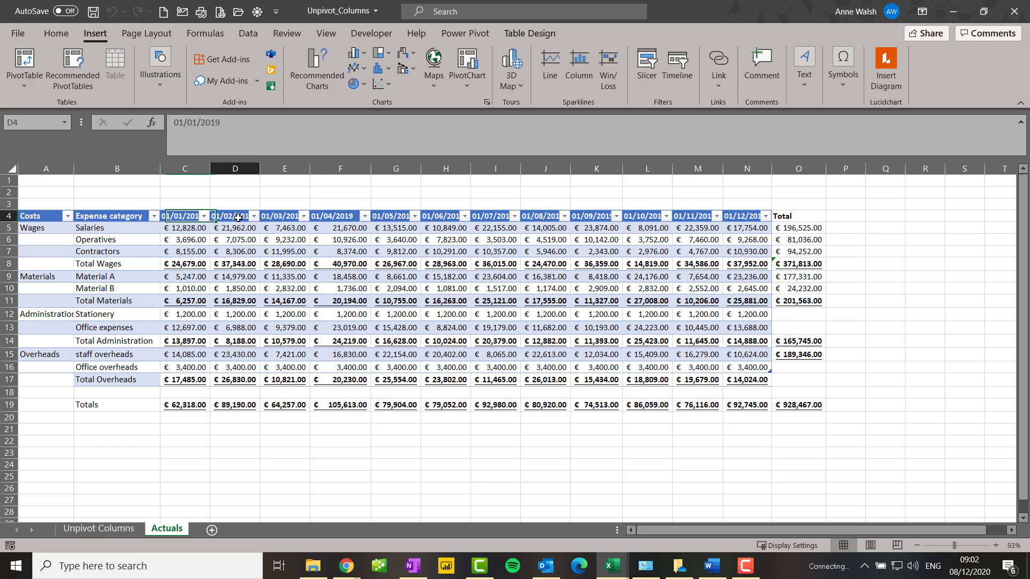
pyautogui.click(287, 220)
pyautogui.click(338, 219)
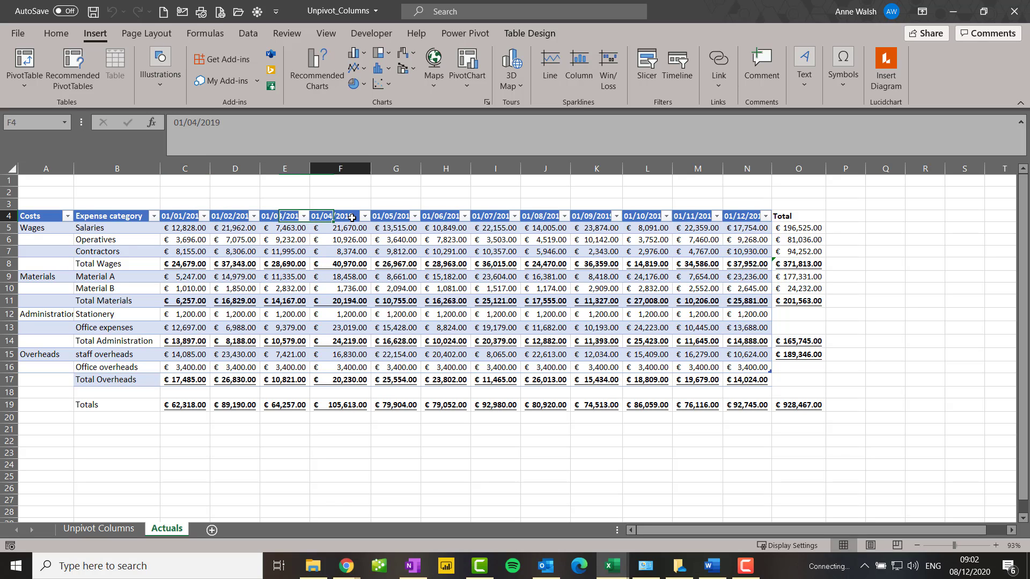
pyautogui.click(391, 218)
pyautogui.click(445, 221)
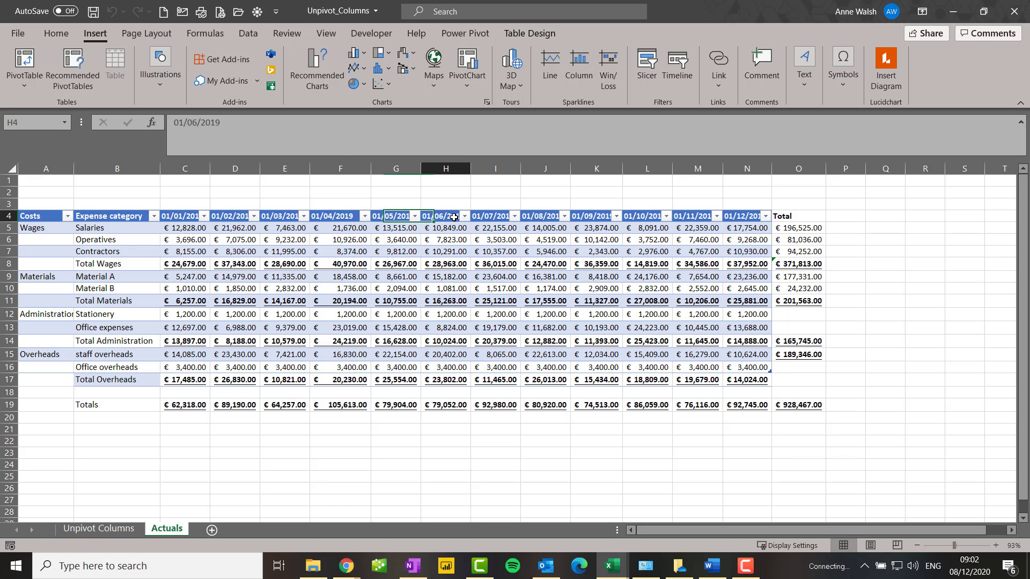
pyautogui.click(489, 221)
pyautogui.click(542, 221)
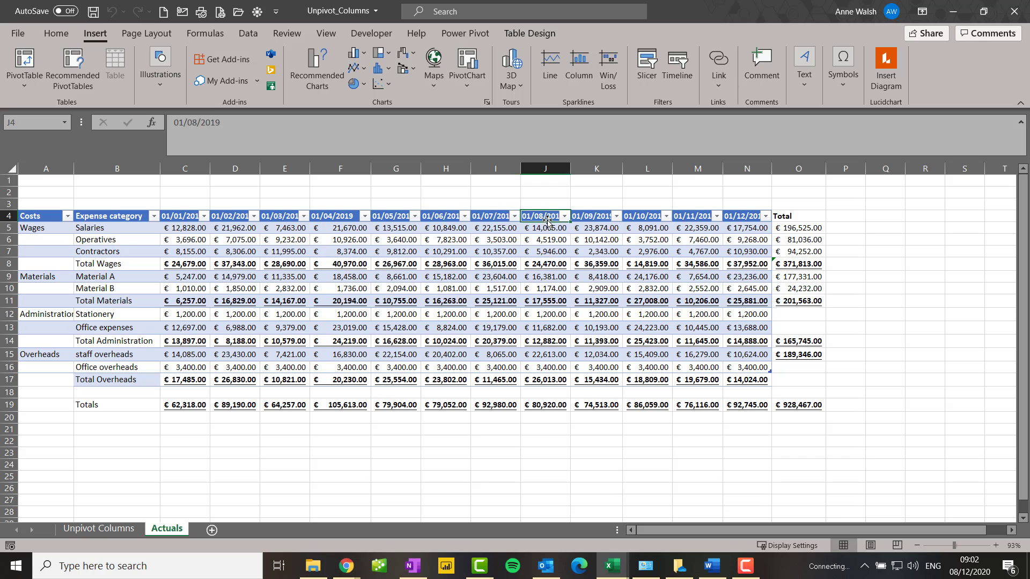
pyautogui.click(587, 221)
# - Load the Actuals cost table into the Power Query Editor as a table/range source
pyautogui.click(429, 287)
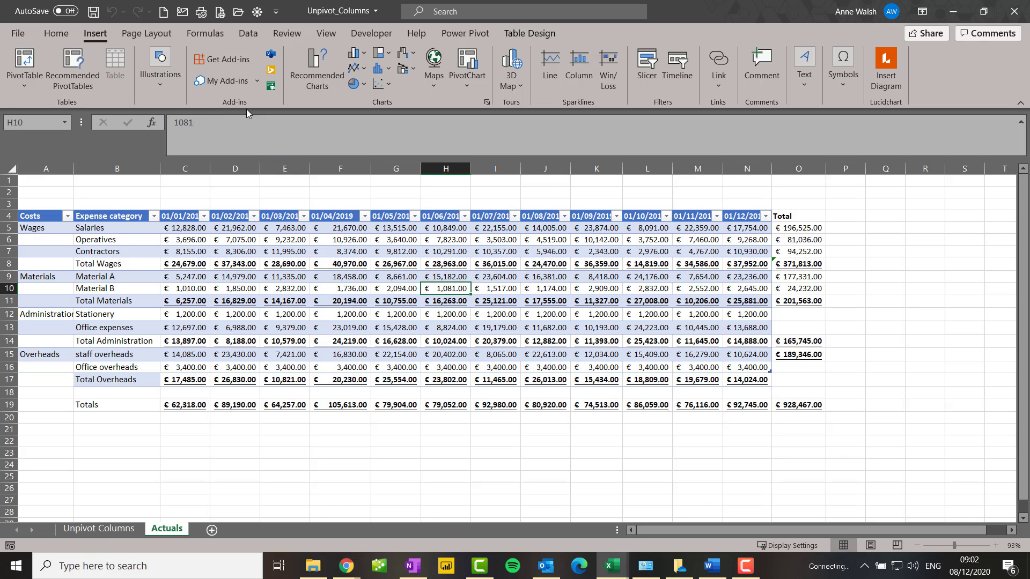
pyautogui.click(259, 37)
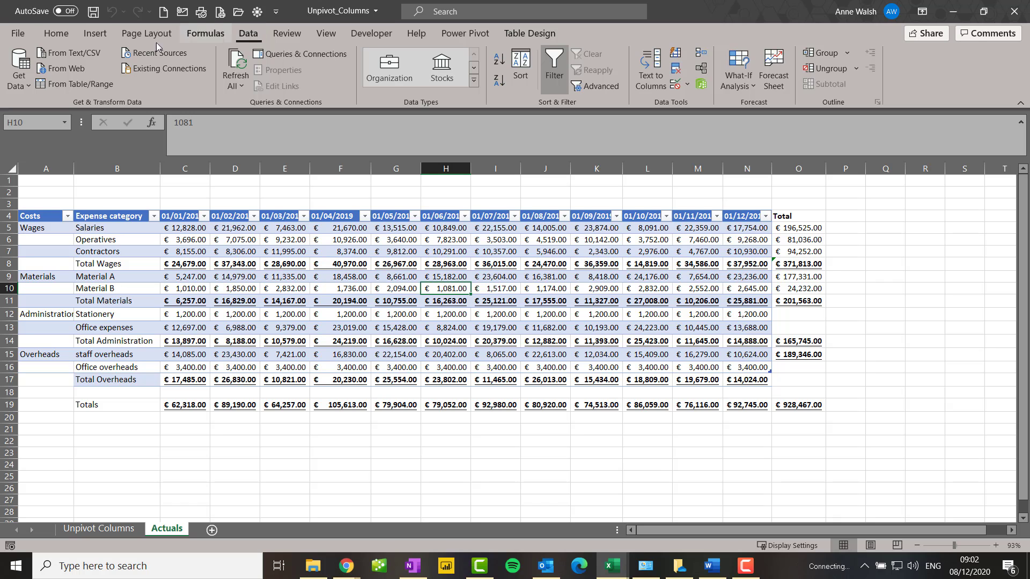
pyautogui.click(75, 84)
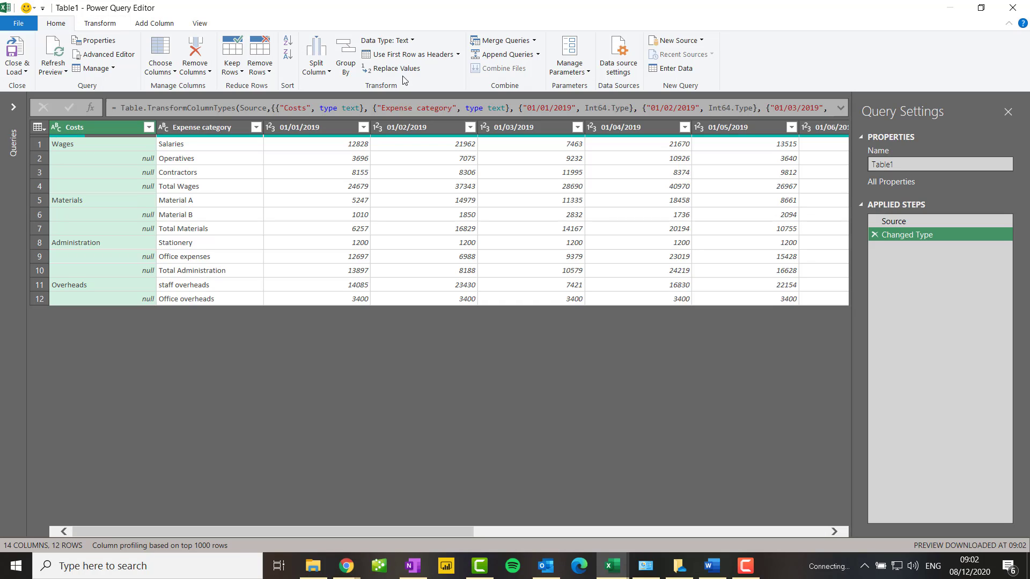
# - Fill the Costs column down so every empty row takes the category above it
pyautogui.click(94, 23)
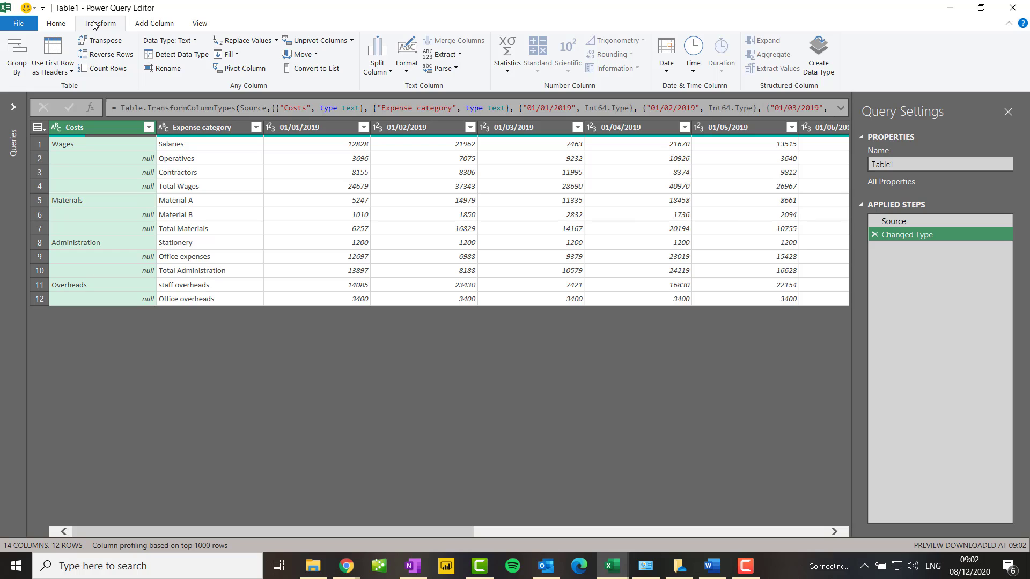
pyautogui.click(237, 56)
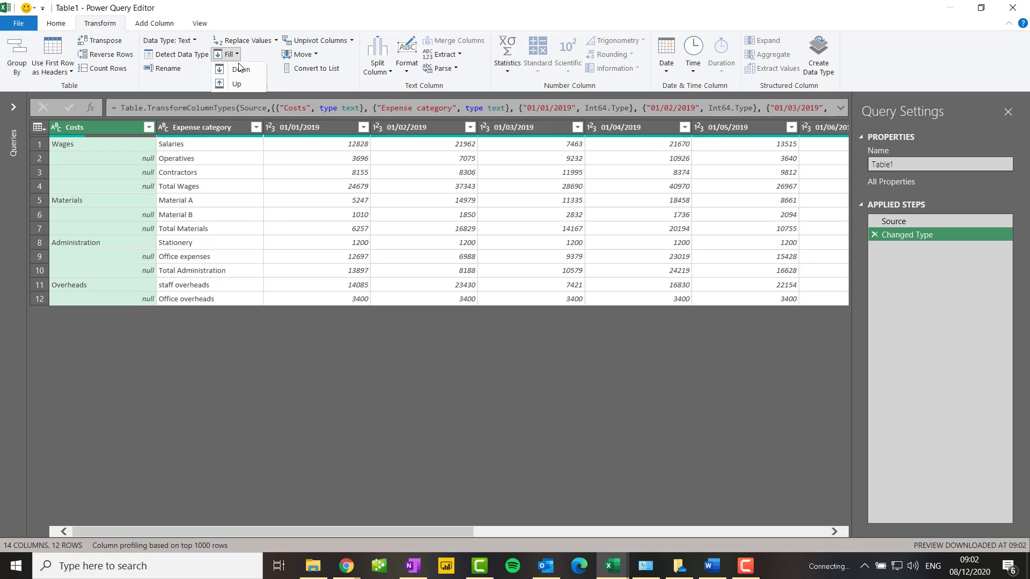
pyautogui.click(239, 69)
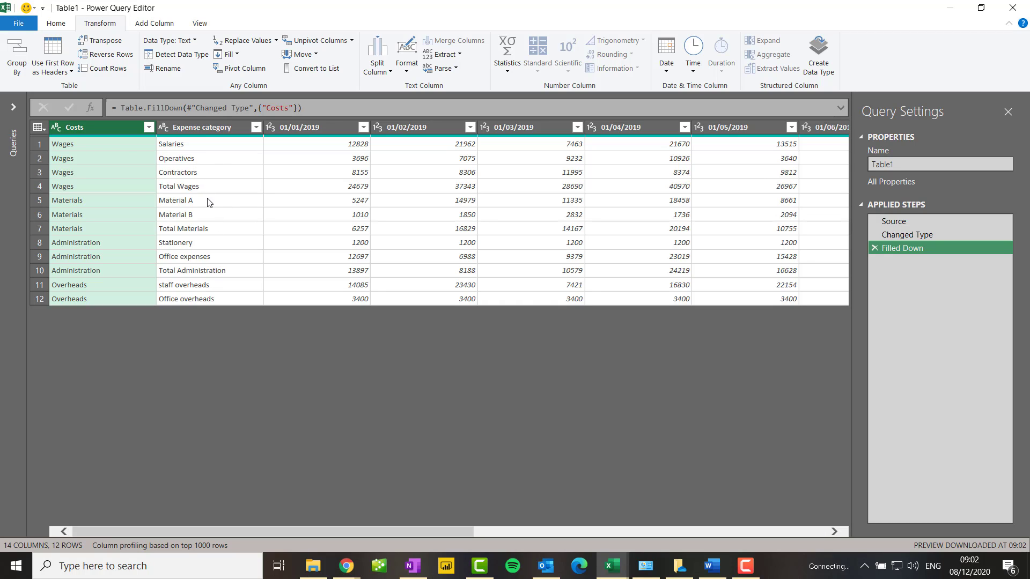
# - Filter the Expense category column to keep only rows that do not begin with "Total"
pyautogui.click(255, 127)
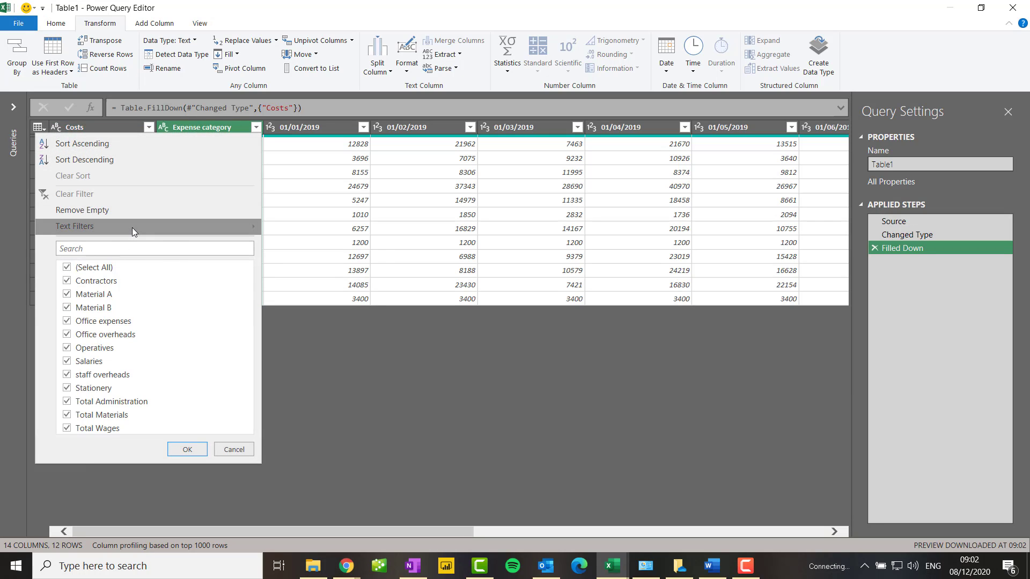
pyautogui.moveTo(145, 229)
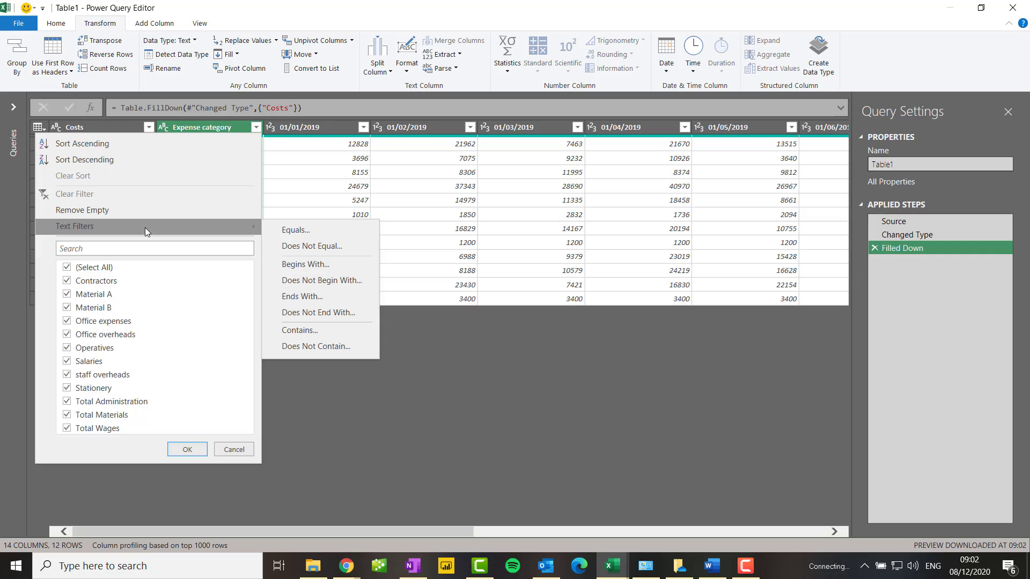
pyautogui.click(313, 280)
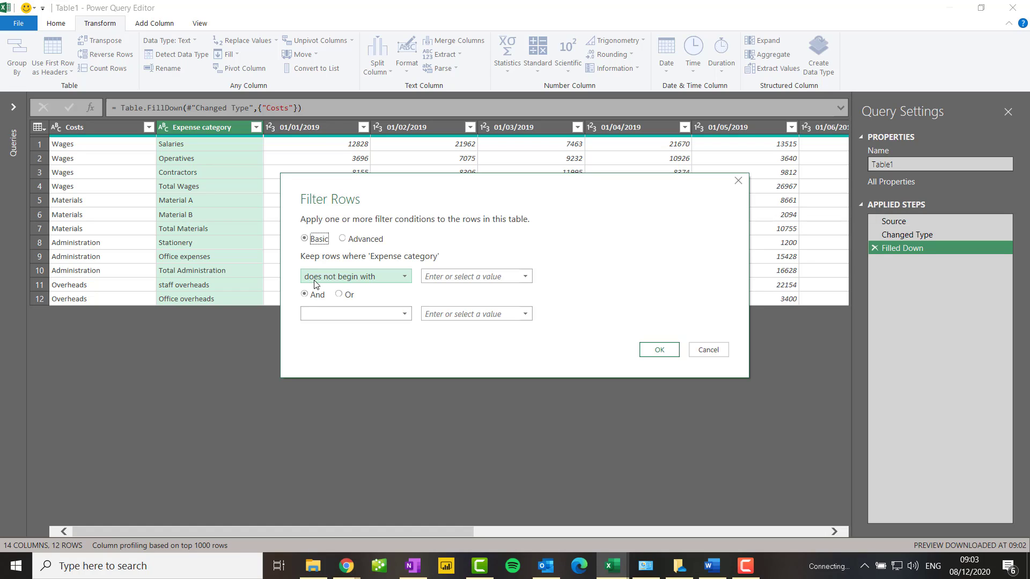
pyautogui.click(515, 276)
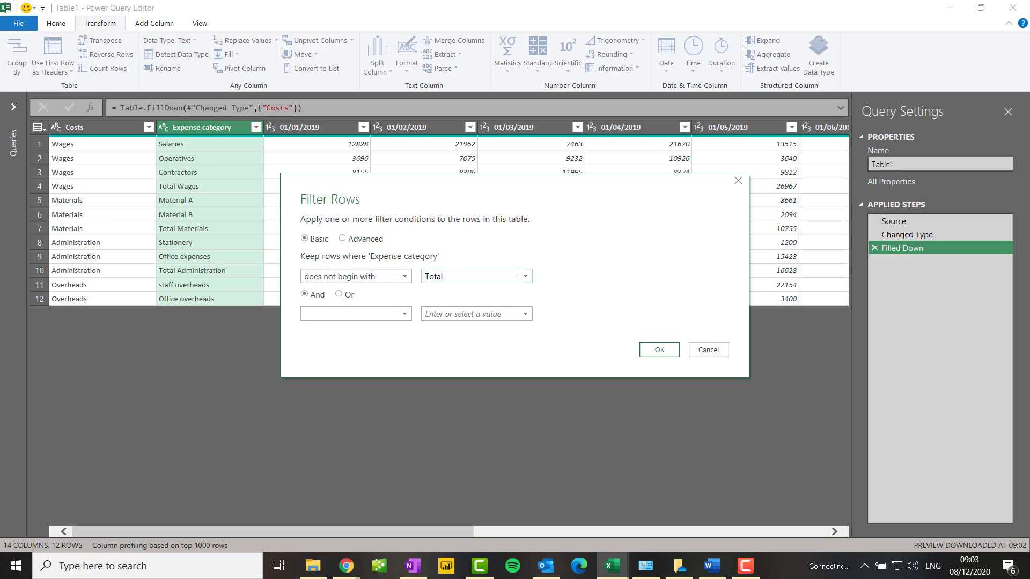
pyautogui.click(662, 352)
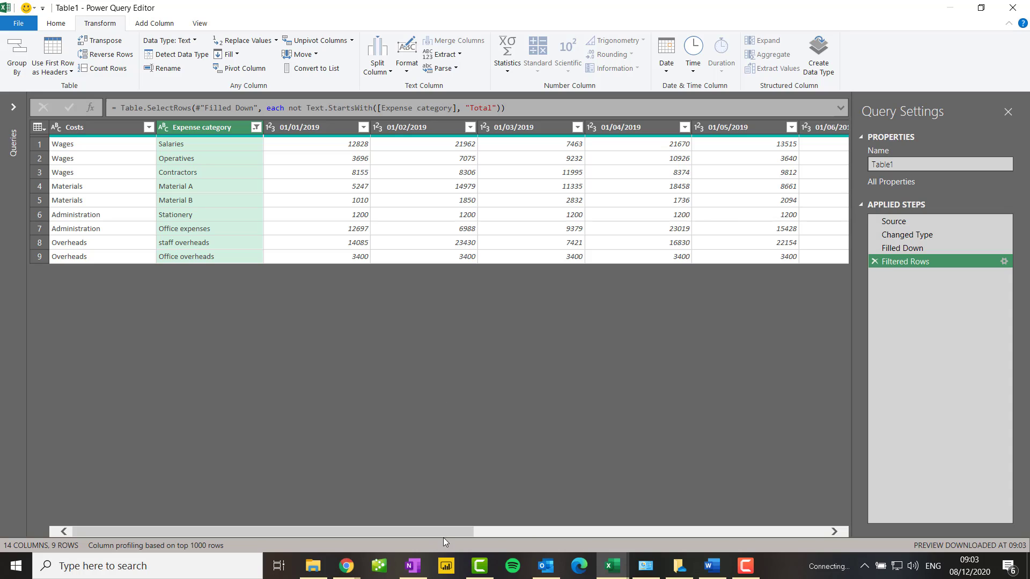
# - Try unpivoting every column other than Costs and Expense category, and delete that applied step
pyautogui.click(835, 532)
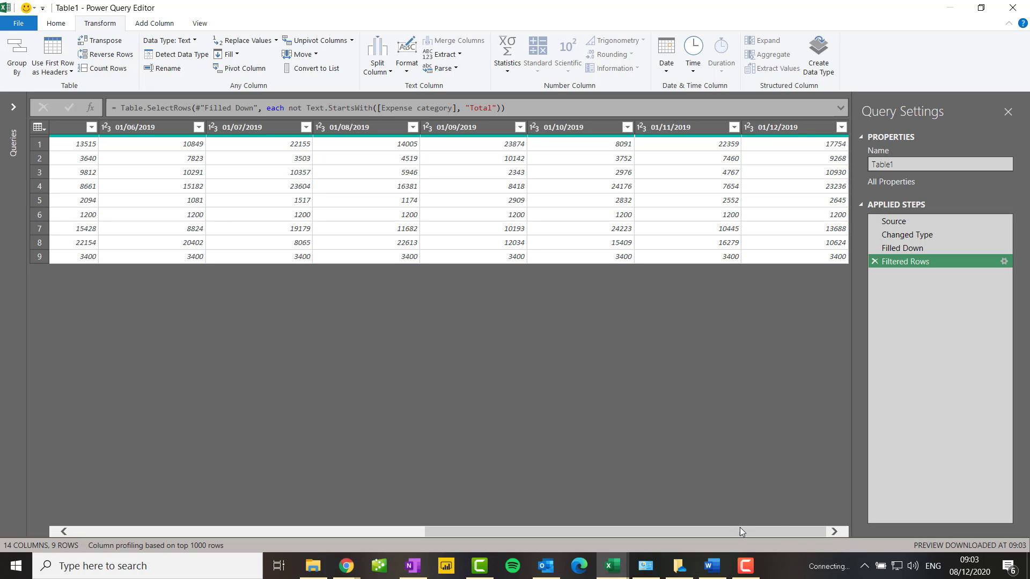
pyautogui.moveTo(733, 530); pyautogui.dragTo(224, 540)
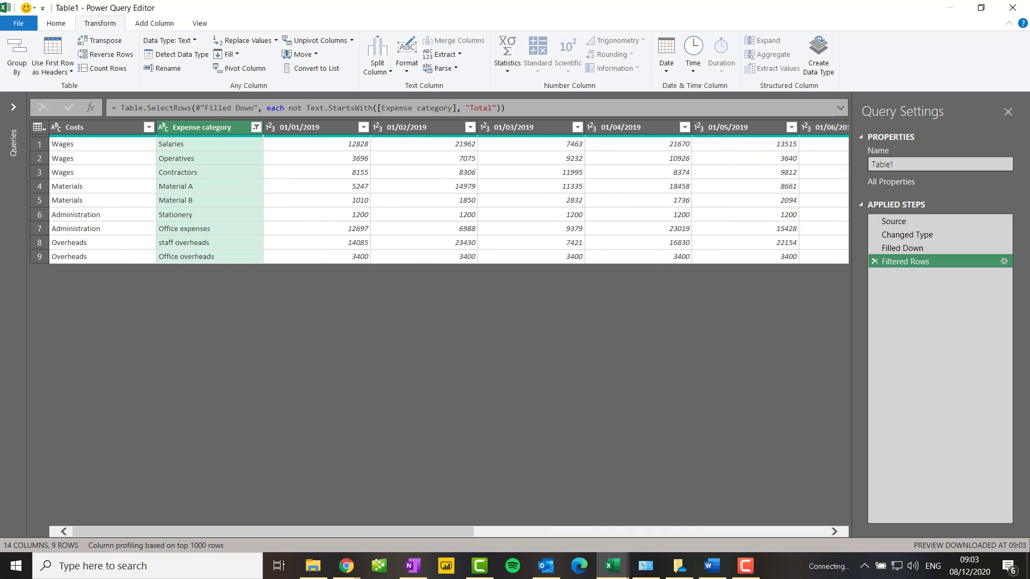
pyautogui.click(90, 128)
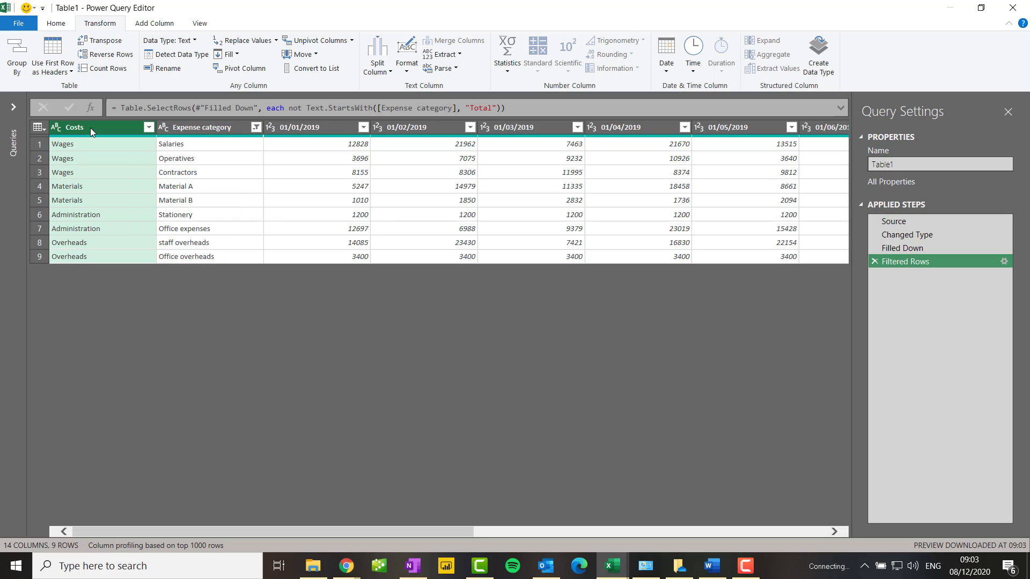
pyautogui.keyDown('ctrl'); pyautogui.click(198, 131); pyautogui.keyUp('ctrl')
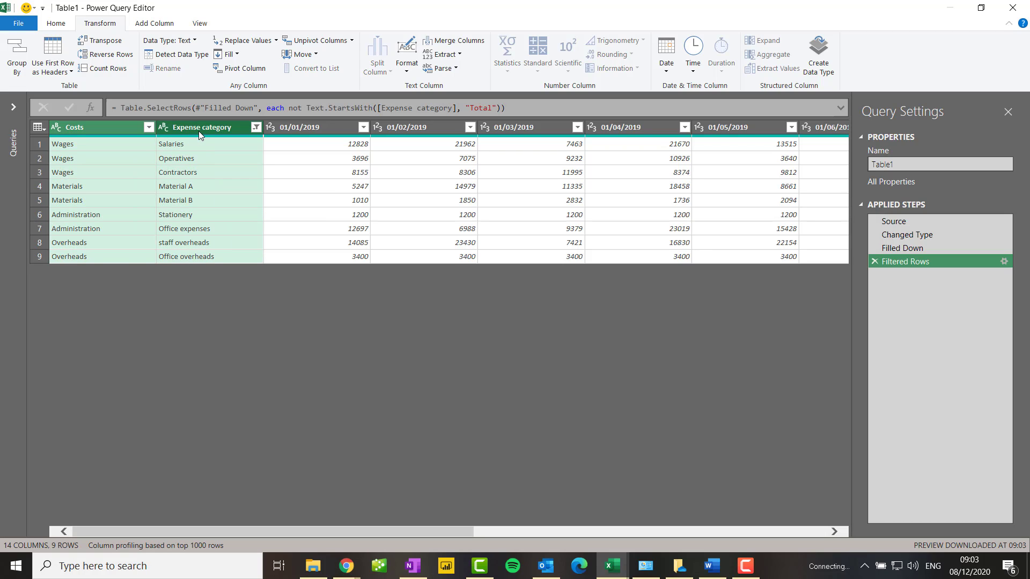
pyautogui.click(352, 41)
pyautogui.click(350, 71)
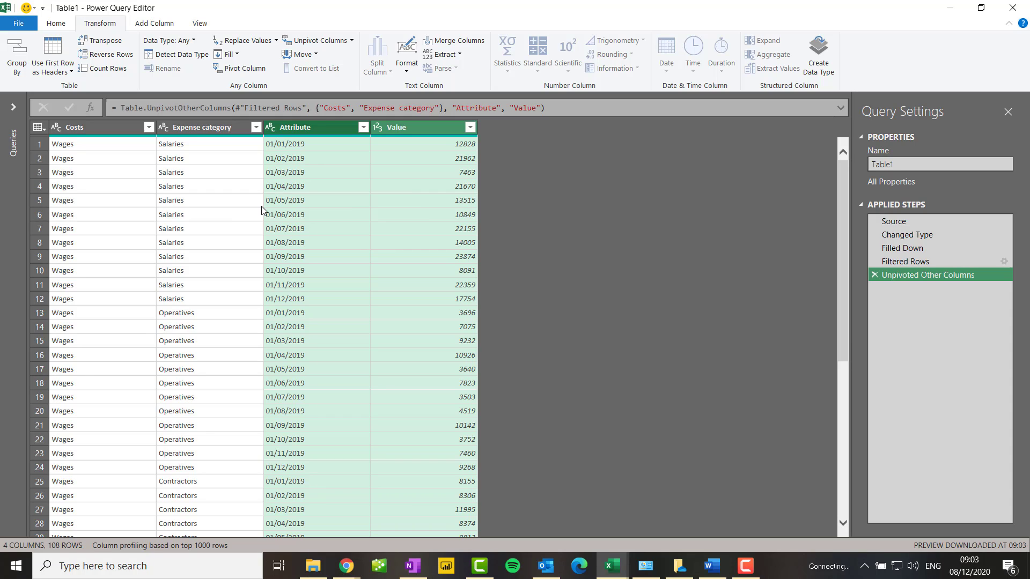
pyautogui.click(876, 278)
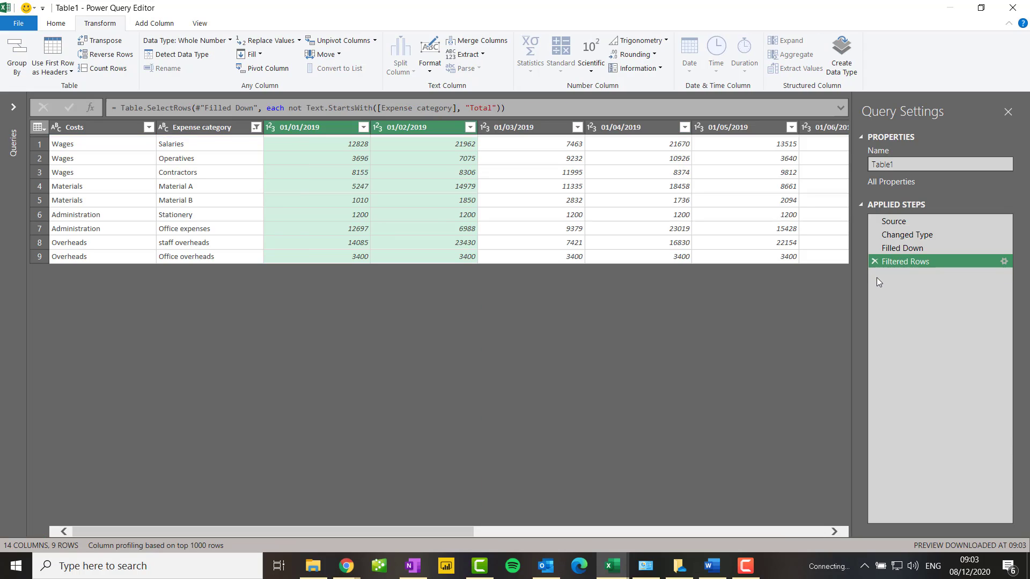
# - Select the Costs and Expense category columns and apply Unpivot Other Columns to the monthly columns
pyautogui.click(98, 127)
pyautogui.keyDown('ctrl'); pyautogui.click(205, 131); pyautogui.keyUp('ctrl')
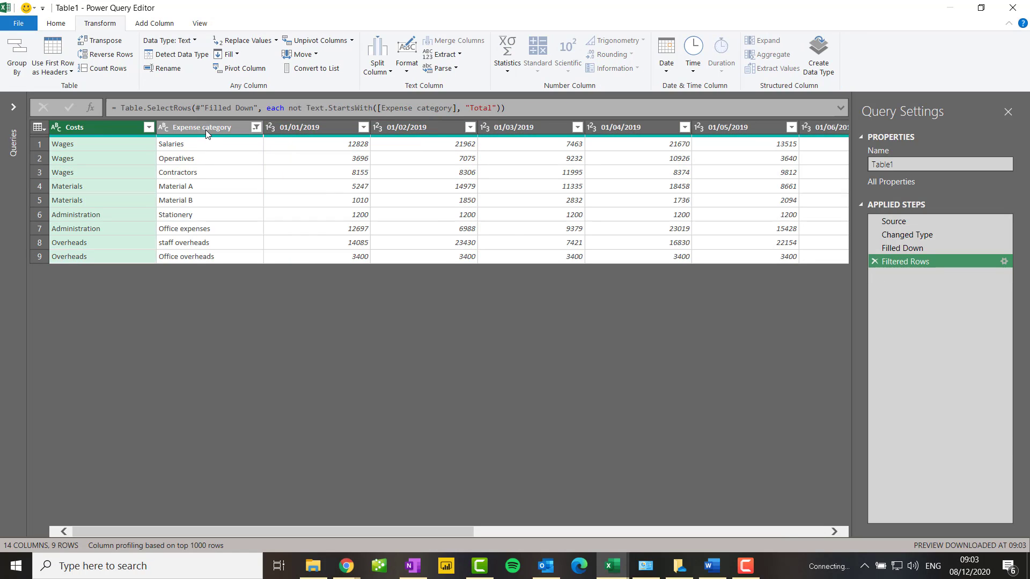
pyautogui.keyDown('ctrl'); pyautogui.click(205, 130); pyautogui.keyUp('ctrl')
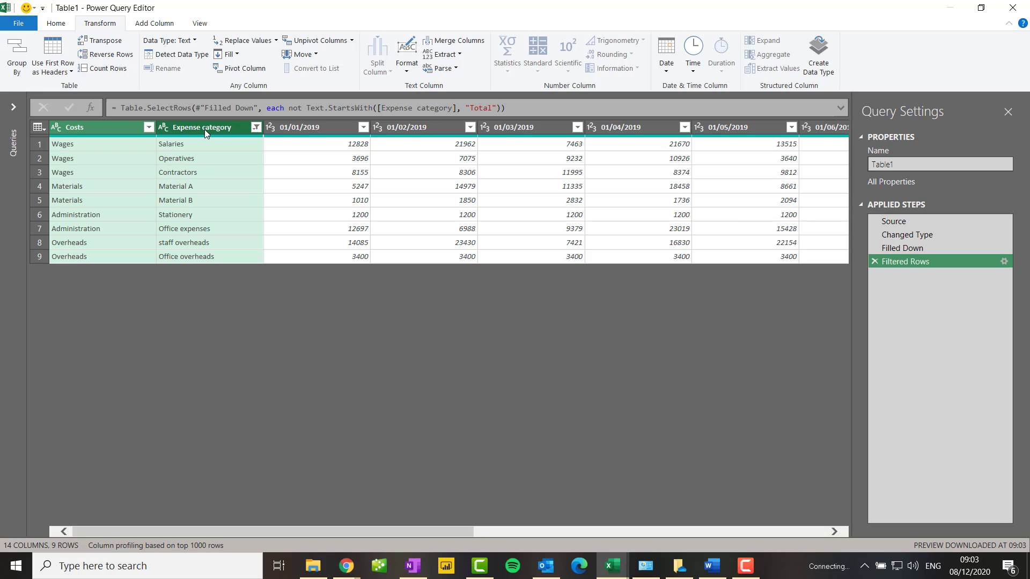
pyautogui.click(353, 42)
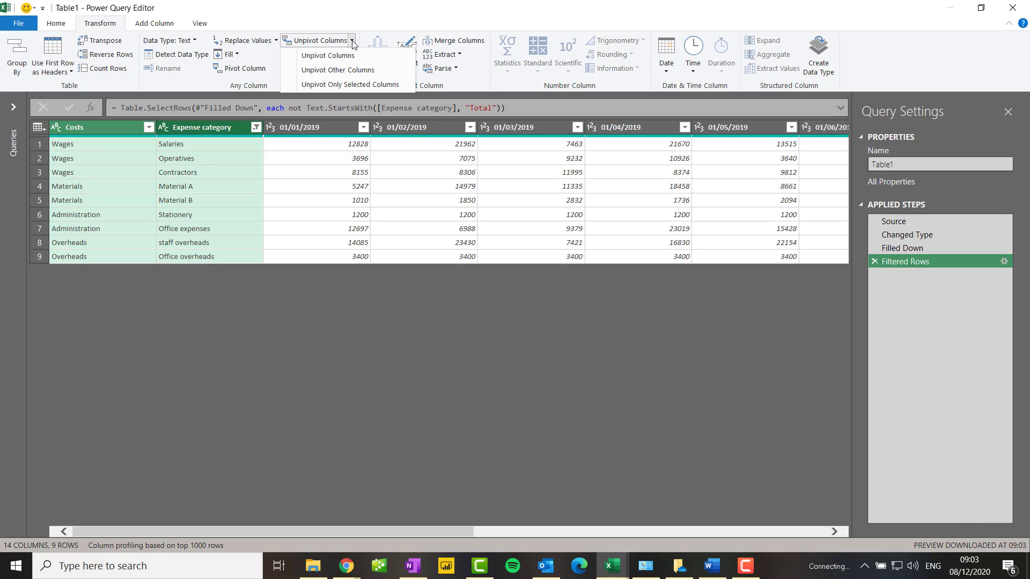
pyautogui.click(348, 74)
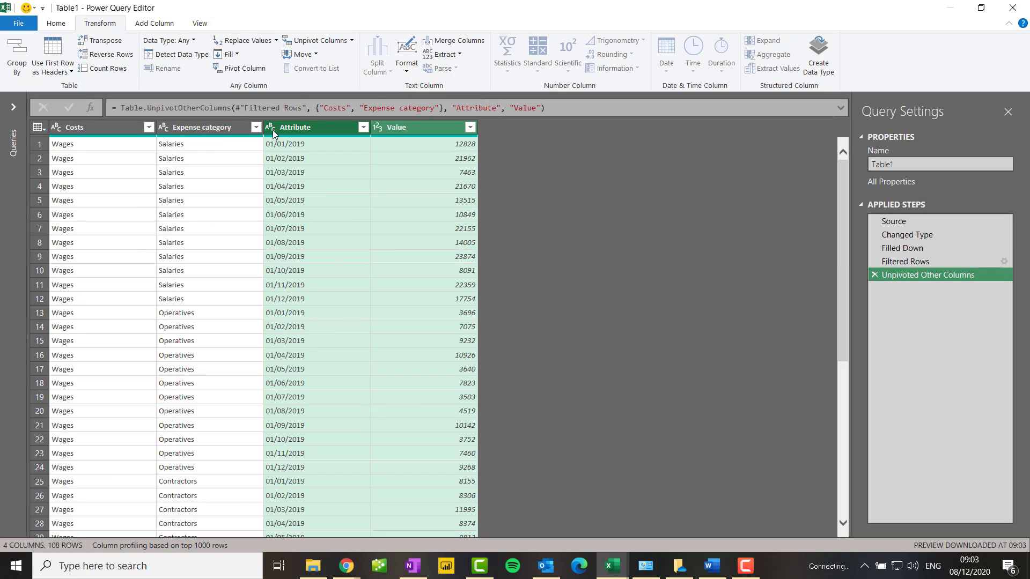
# - Change the data type of the Attribute column to Date
pyautogui.click(304, 129)
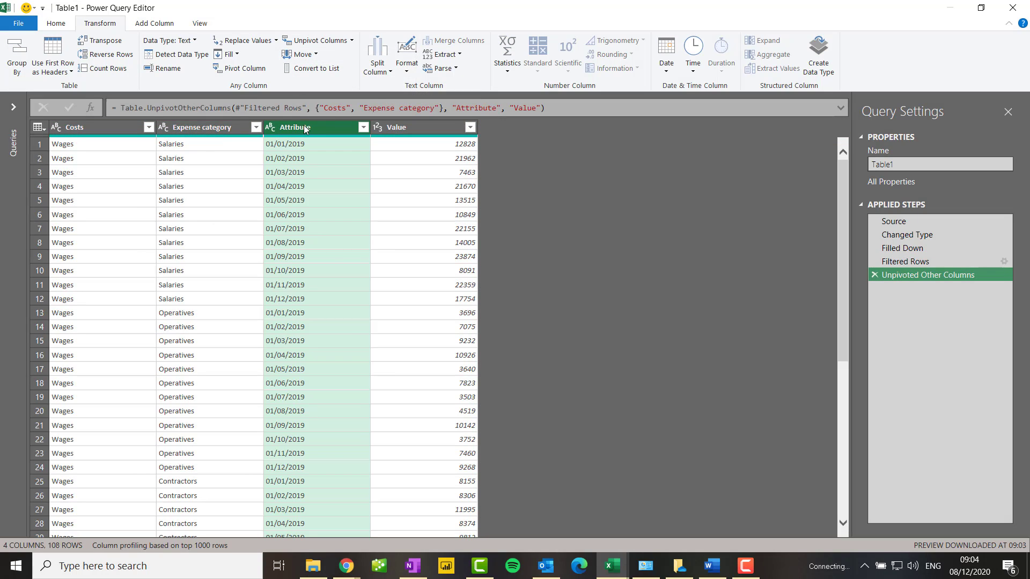
pyautogui.click(58, 27)
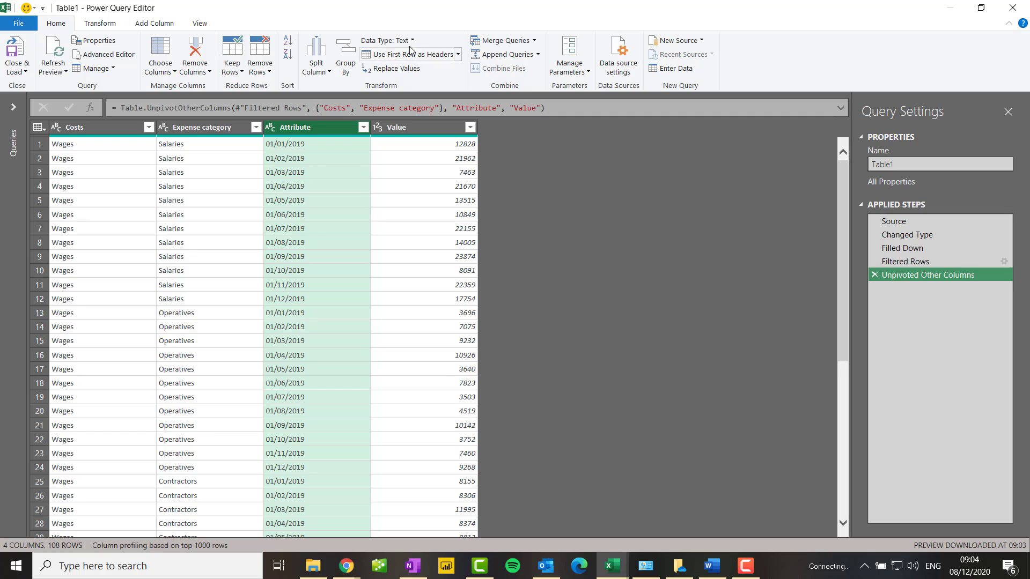
pyautogui.click(386, 40)
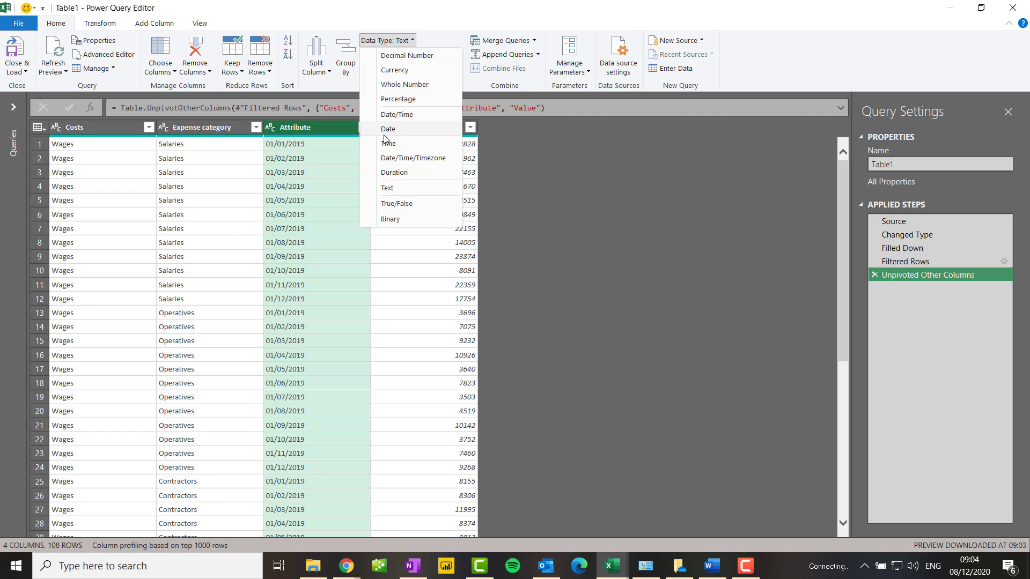
pyautogui.click(385, 132)
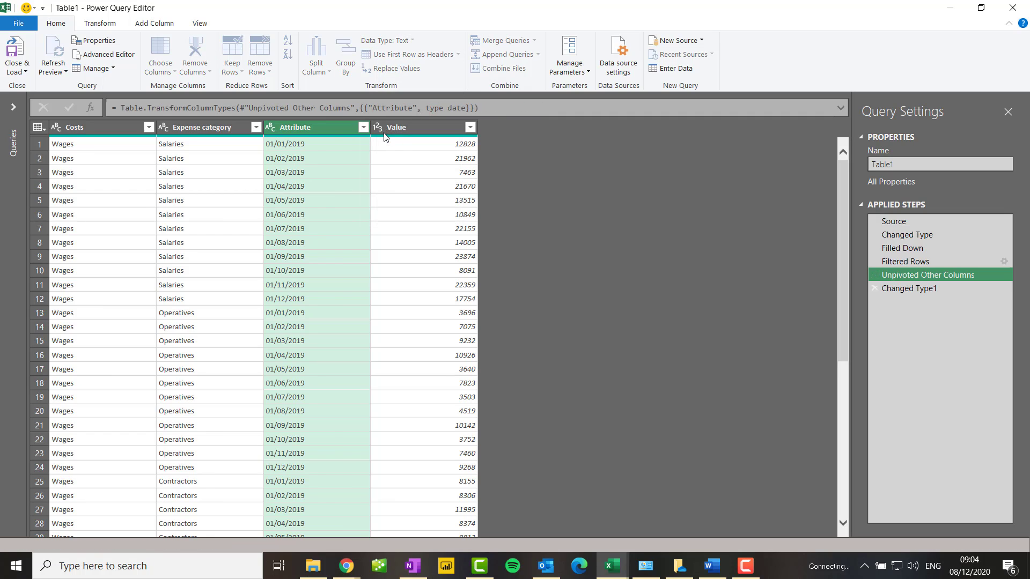
# - Rename the Attribute column as Dates
pyautogui.click(439, 128)
pyautogui.rightClick(303, 127)
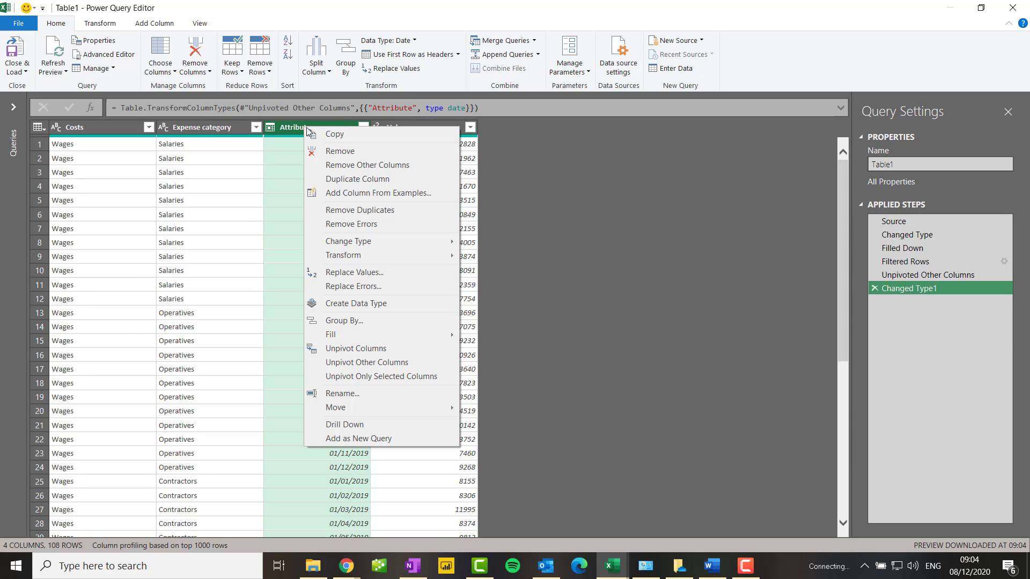
pyautogui.click(350, 393)
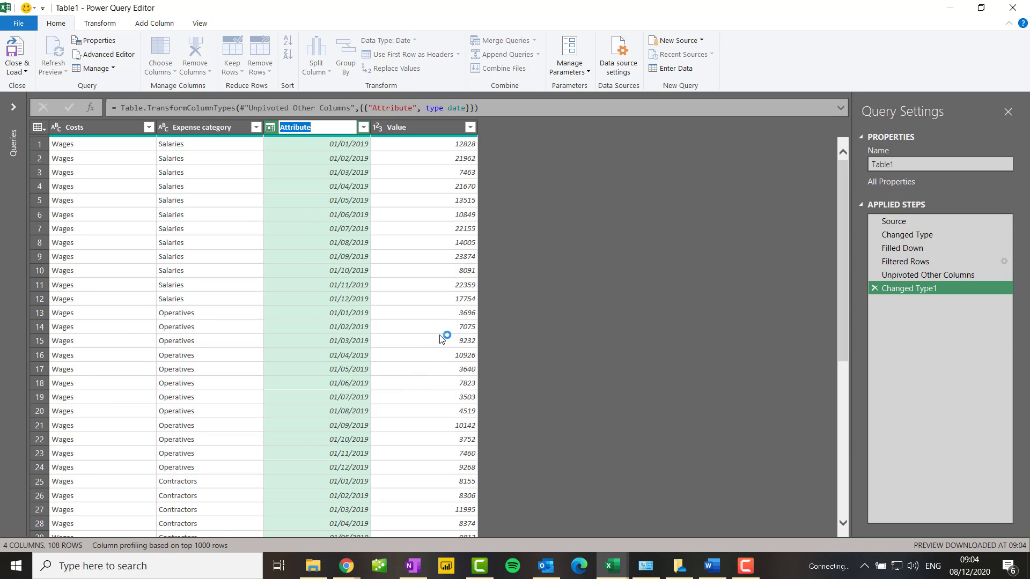
pyautogui.write('Dates')
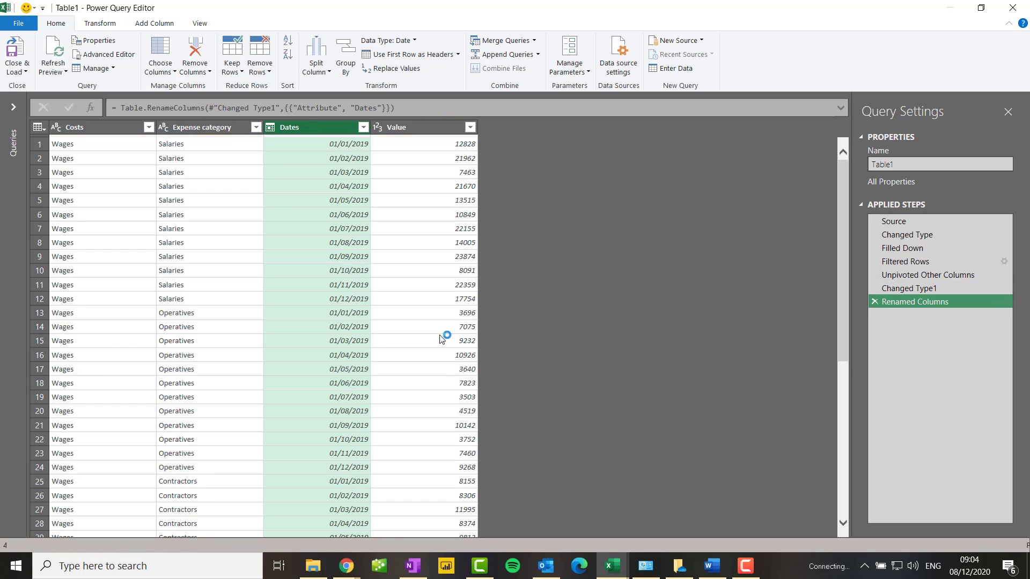
# - Change the data type of the Value column to Currency
pyautogui.click(427, 132)
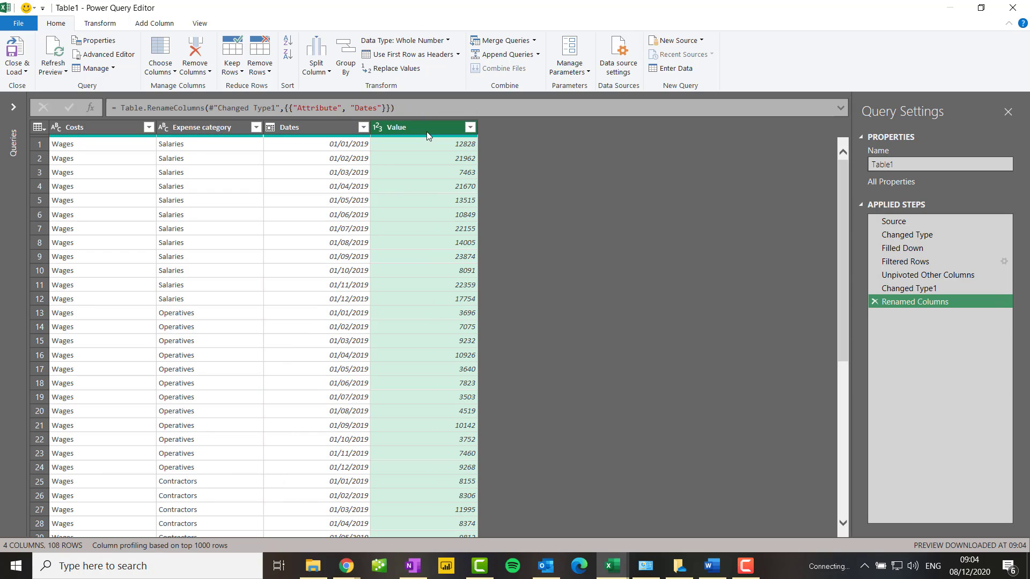
pyautogui.click(448, 41)
pyautogui.click(397, 69)
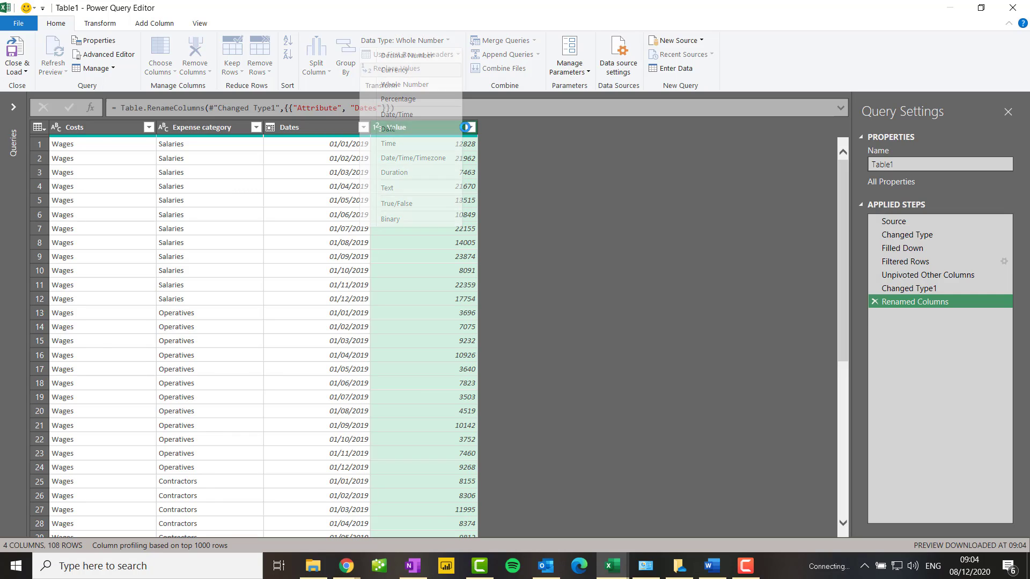
# - Rename the Value column as Amount
pyautogui.rightClick(414, 127)
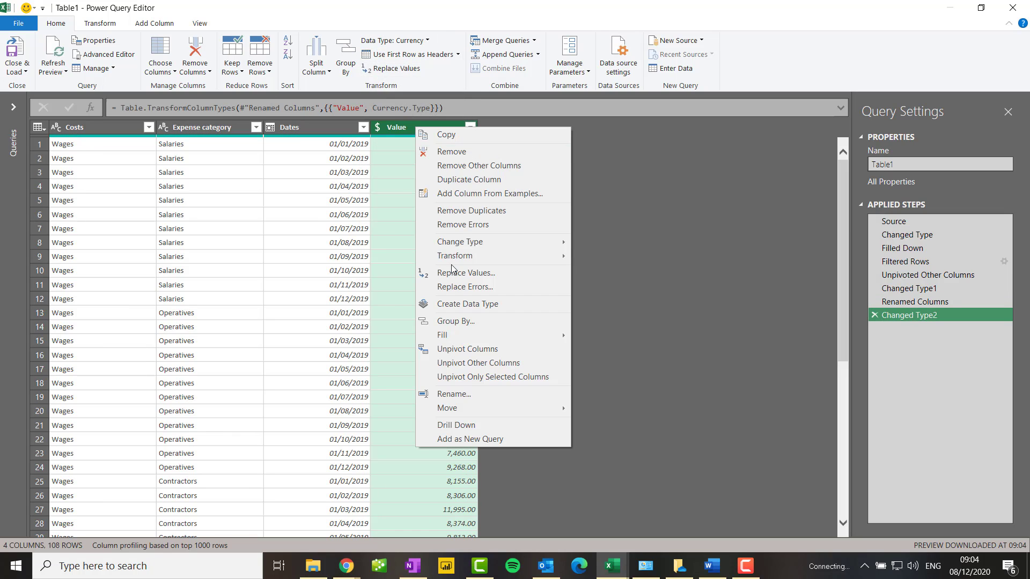
pyautogui.click(465, 392)
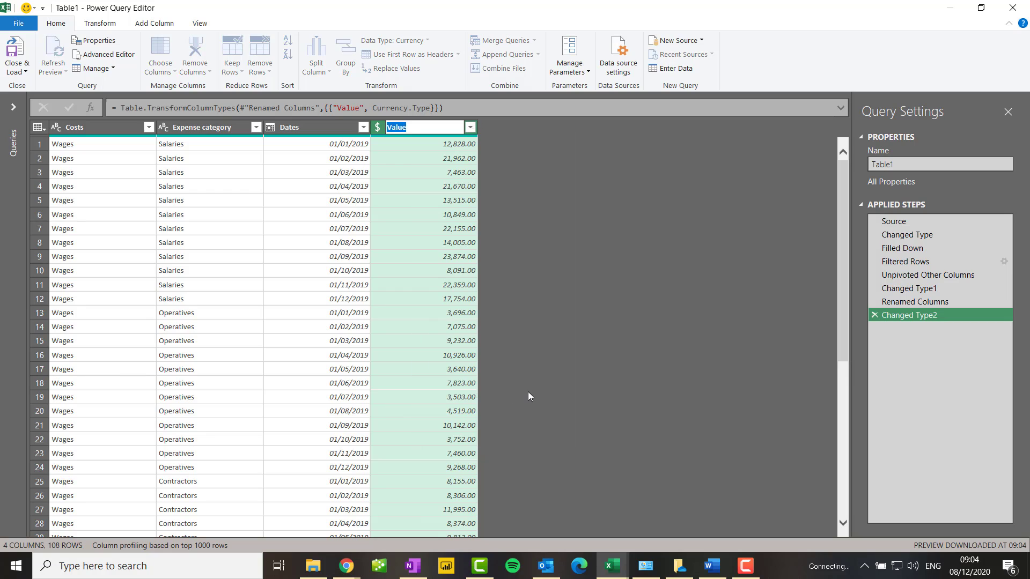
pyautogui.write('Amount')
pyautogui.press('Return')
pyautogui.click(323, 254)
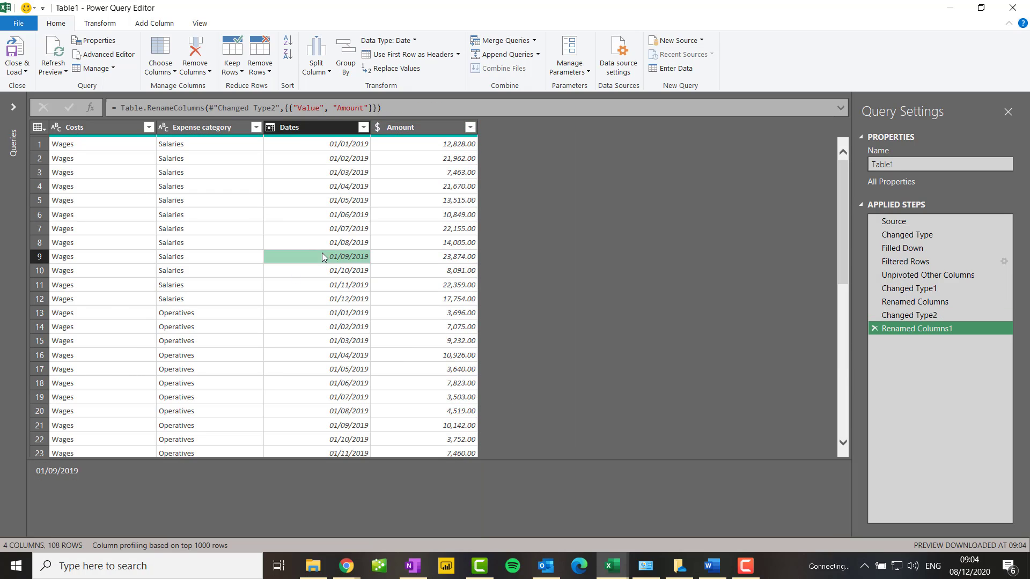
# - Close the query editor and load the query as a PivotTable Report on a new worksheet
pyautogui.click(25, 70)
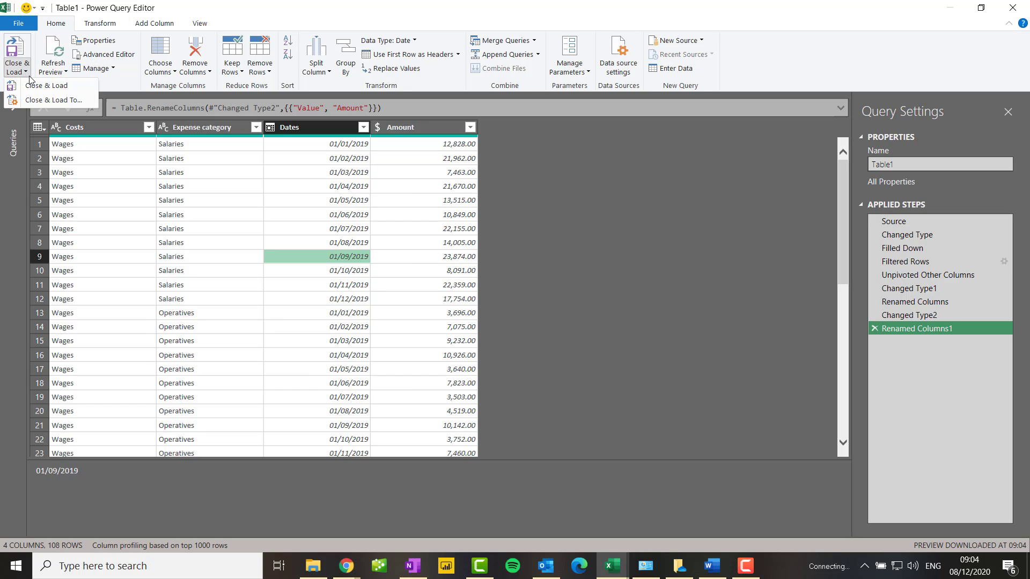
pyautogui.click(48, 101)
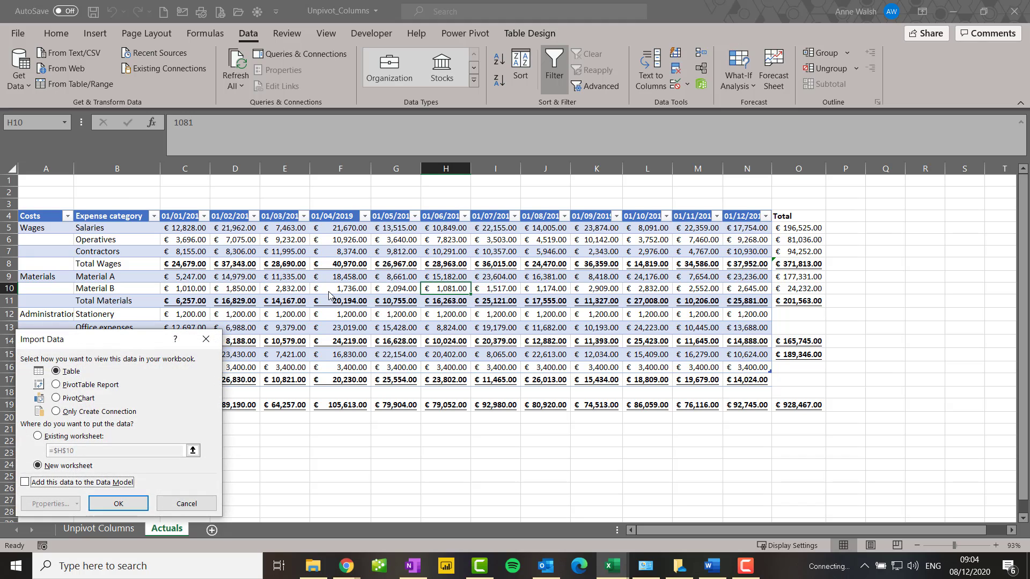
pyautogui.click(56, 385)
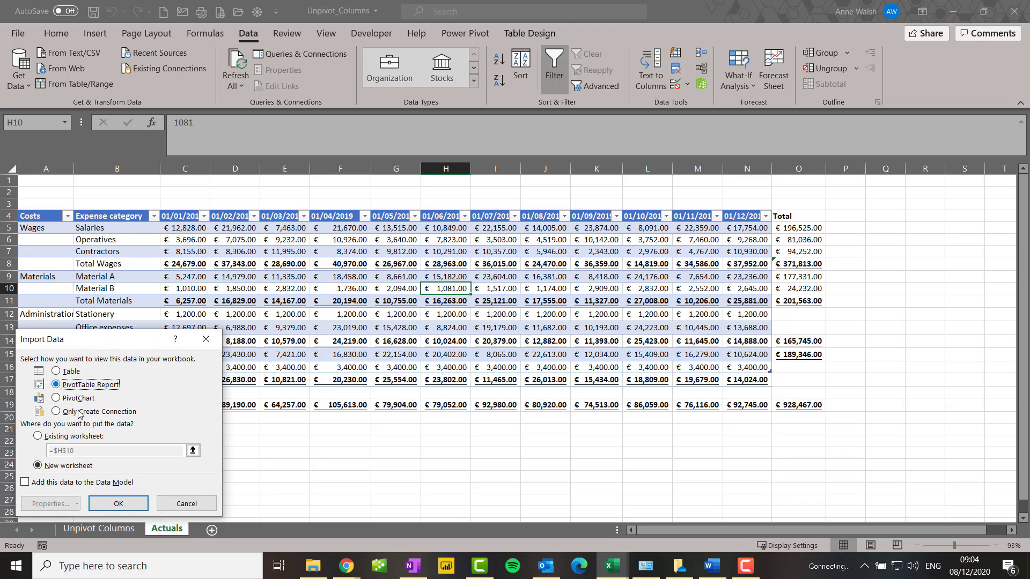
pyautogui.click(137, 503)
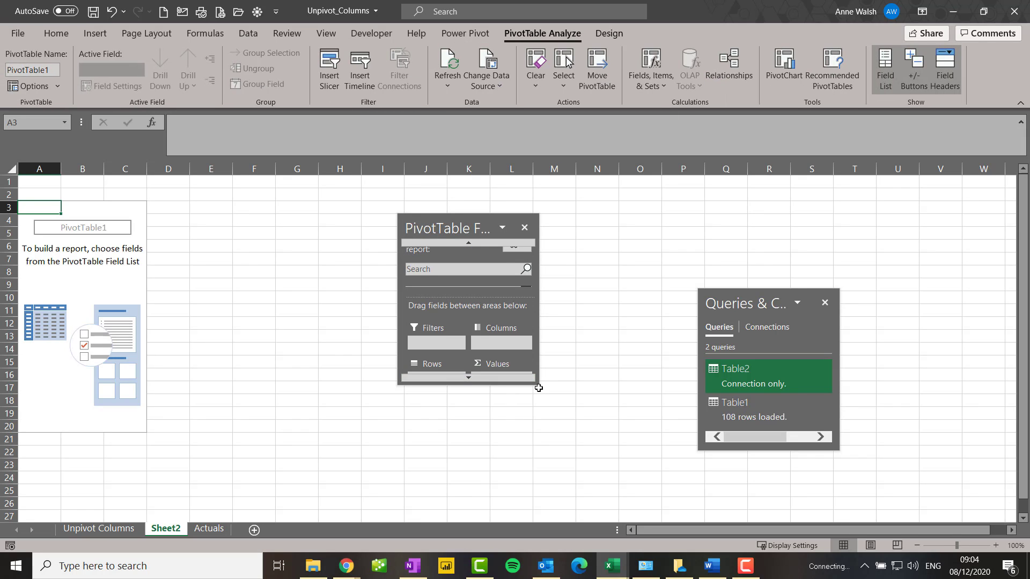
# - Enlarge the PivotTable field list, then place Dates in the columns and Expense category in the rows
pyautogui.moveTo(536, 383); pyautogui.dragTo(751, 532)
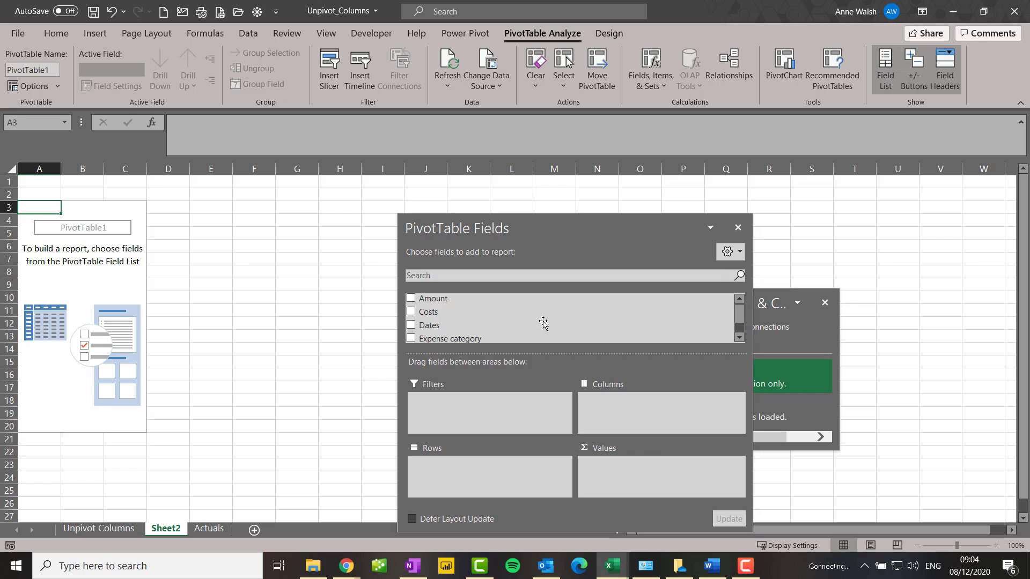
pyautogui.moveTo(451, 326); pyautogui.dragTo(651, 417)
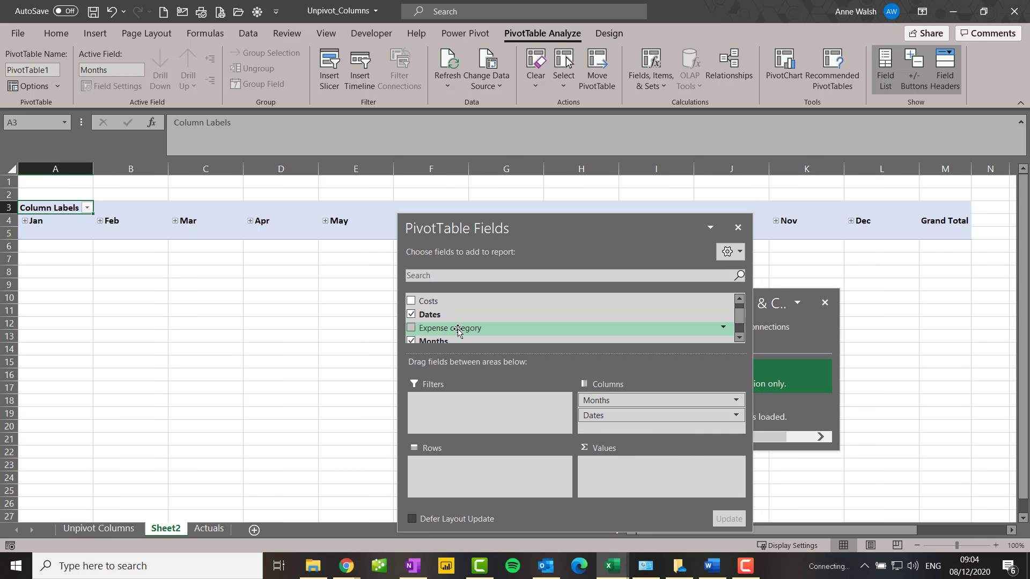
pyautogui.moveTo(457, 331); pyautogui.dragTo(468, 477)
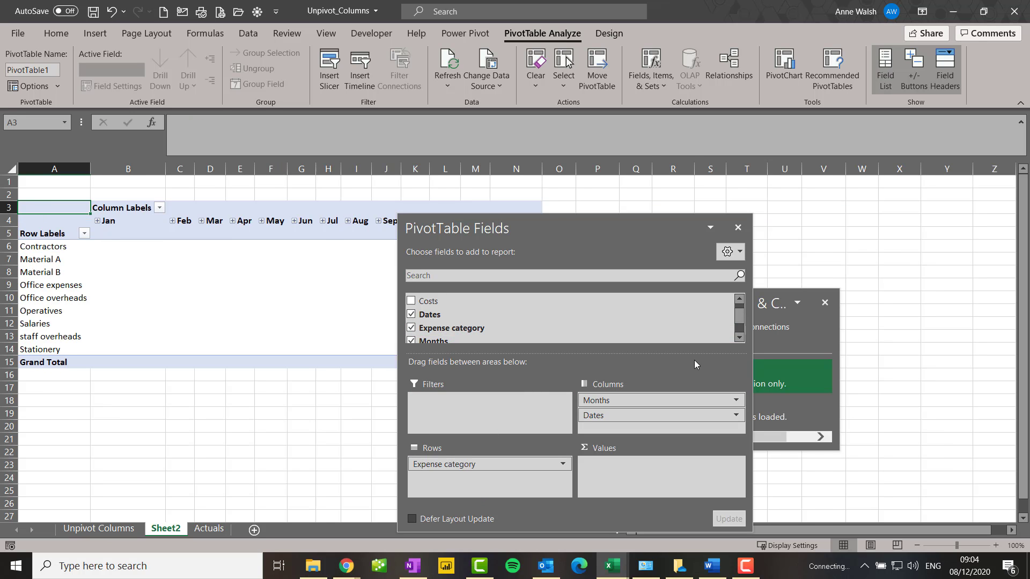
# - Add Amount to the PivotTable values and close the field list
pyautogui.click(739, 338)
pyautogui.click(740, 338)
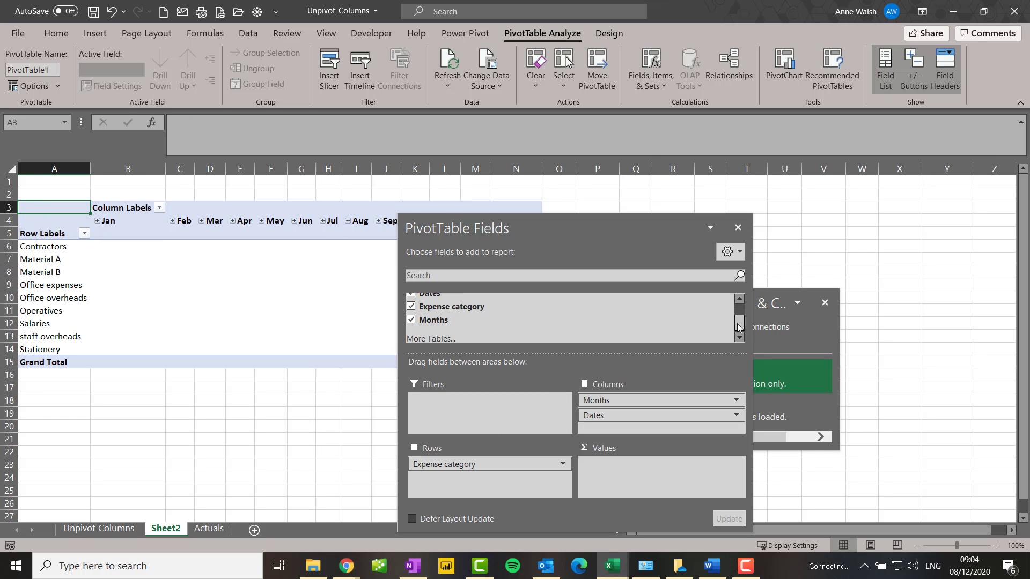
pyautogui.moveTo(740, 325); pyautogui.dragTo(739, 307)
pyautogui.moveTo(464, 299); pyautogui.dragTo(638, 465)
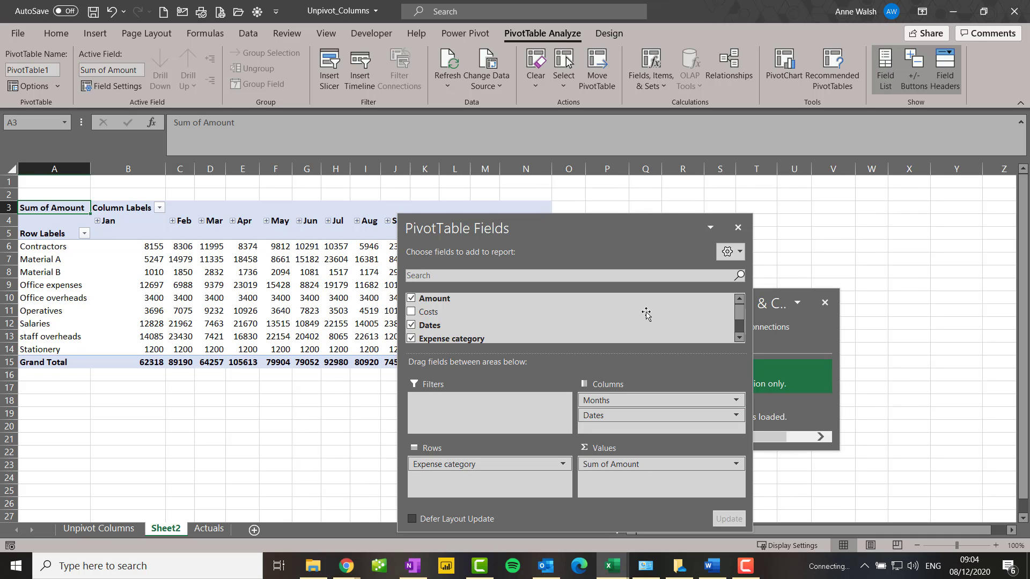
pyautogui.click(738, 227)
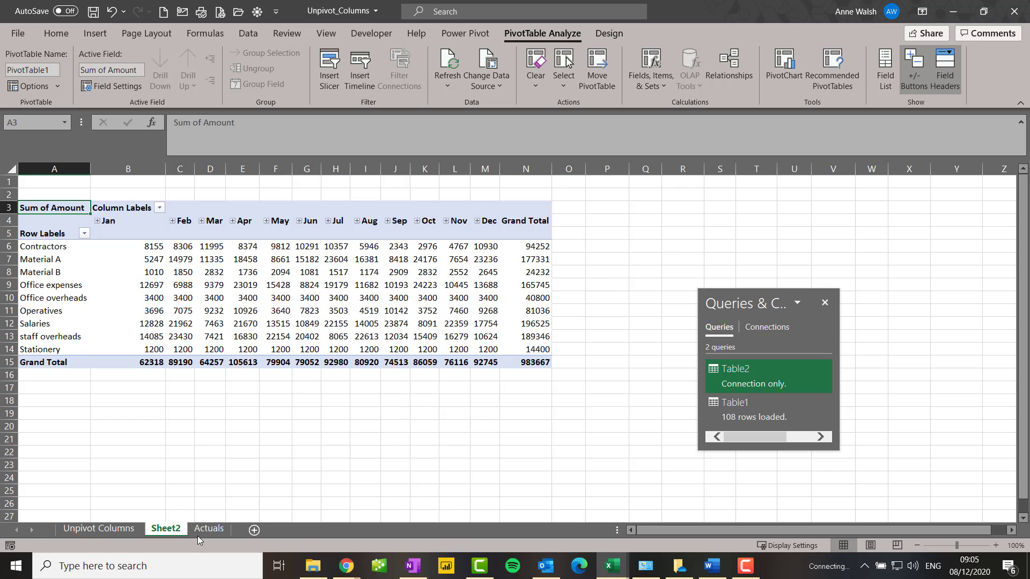
# - Set the number format of the PivotTable's Sum of Amount field to Currency
pyautogui.rightClick(188, 295)
pyautogui.click(256, 490)
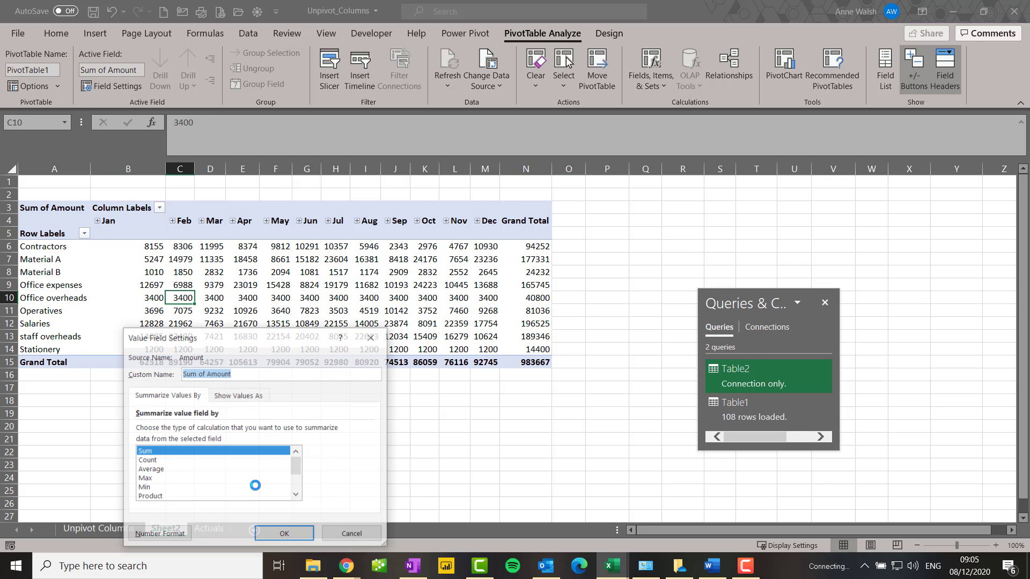
pyautogui.click(152, 535)
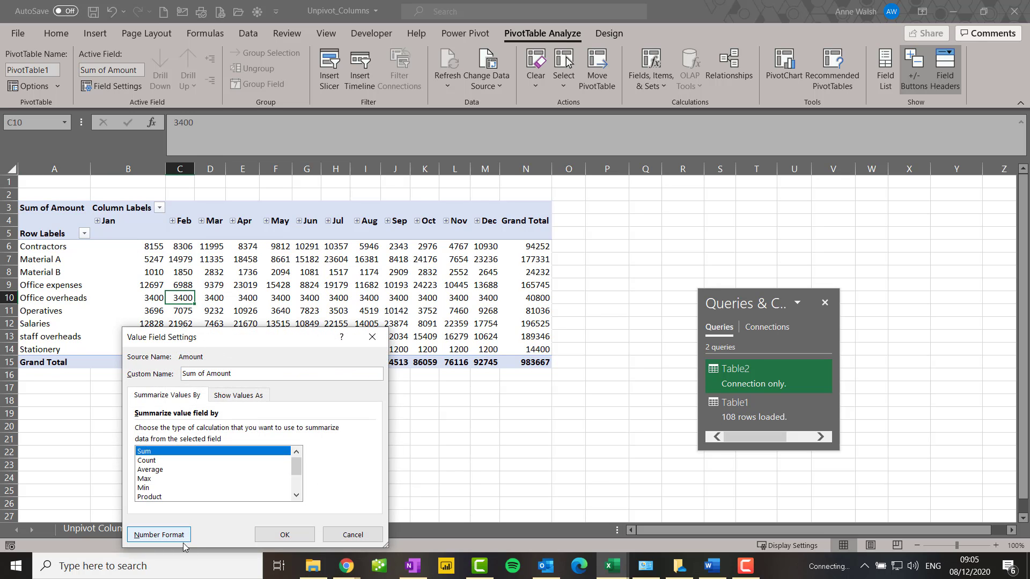
pyautogui.click(180, 539)
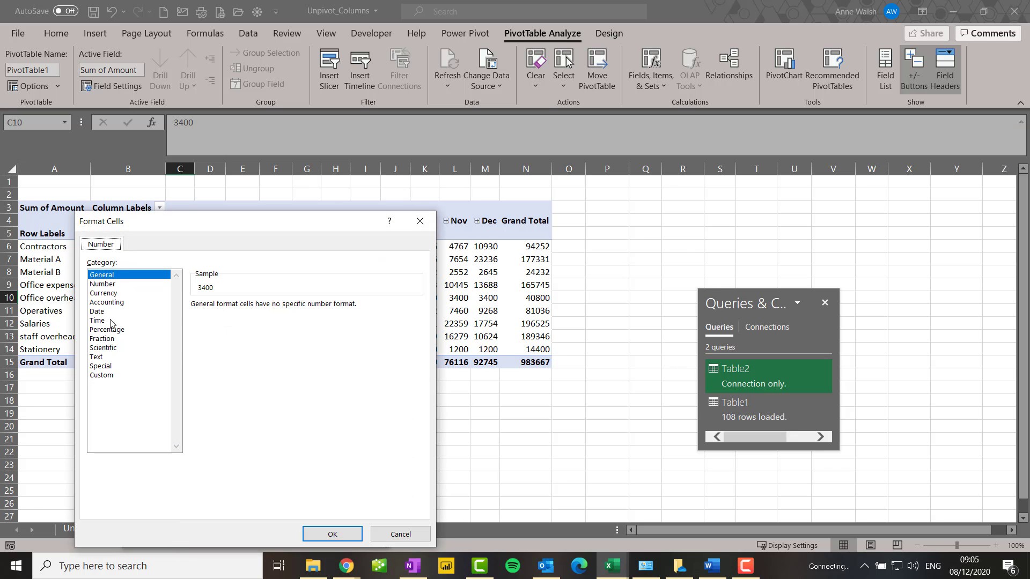
pyautogui.click(107, 296)
pyautogui.click(323, 532)
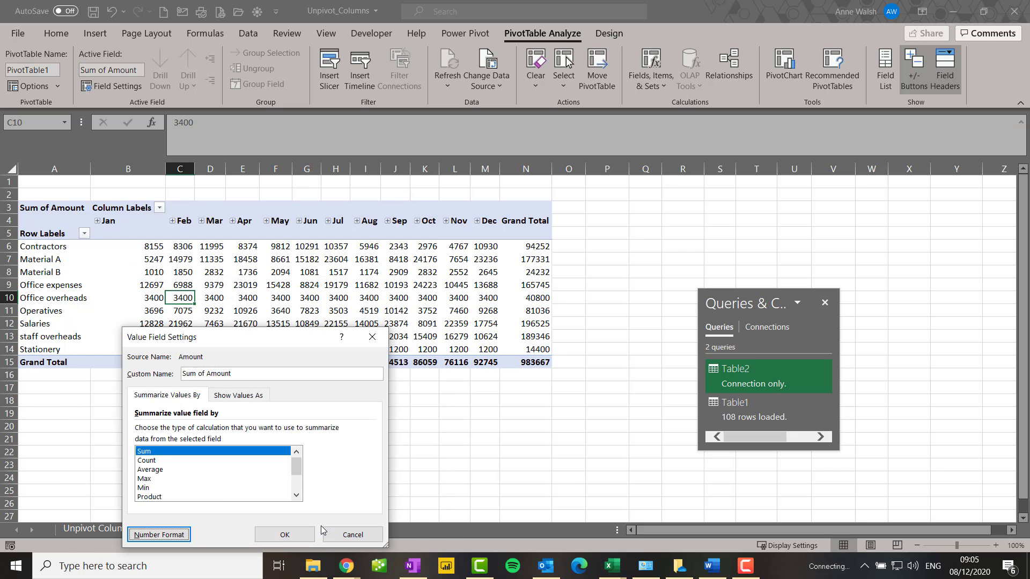
pyautogui.click(283, 534)
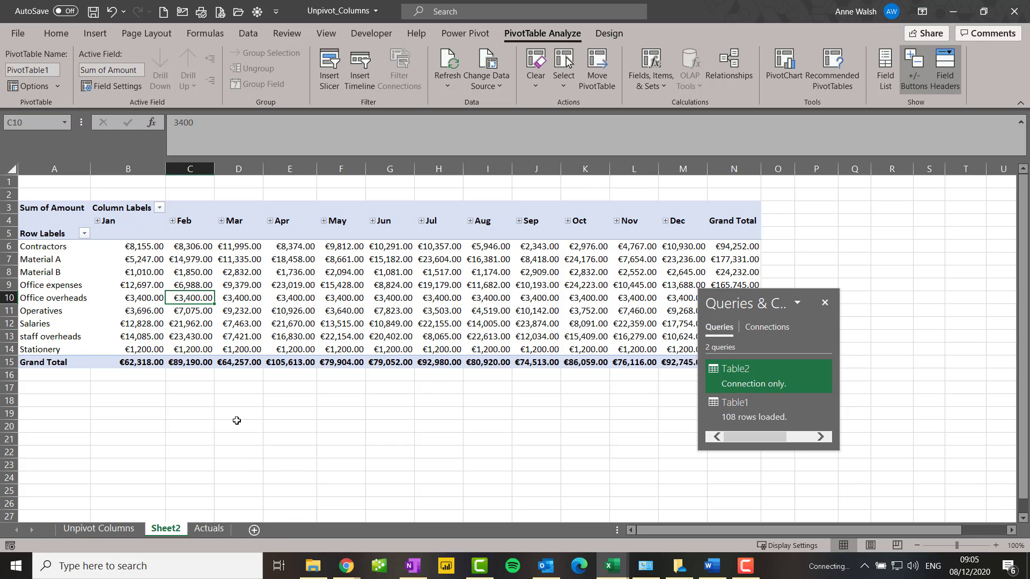
# - On the Actuals sheet, move the queries pane clear of the table and replace the Administration label in A12 with Office costs
pyautogui.click(207, 530)
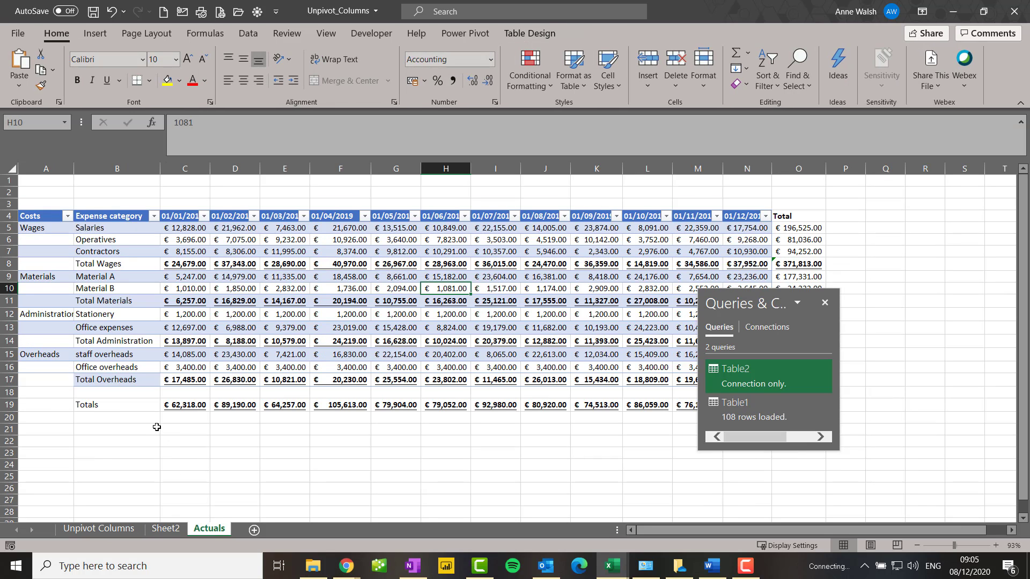
pyautogui.moveTo(799, 288); pyautogui.dragTo(933, 211)
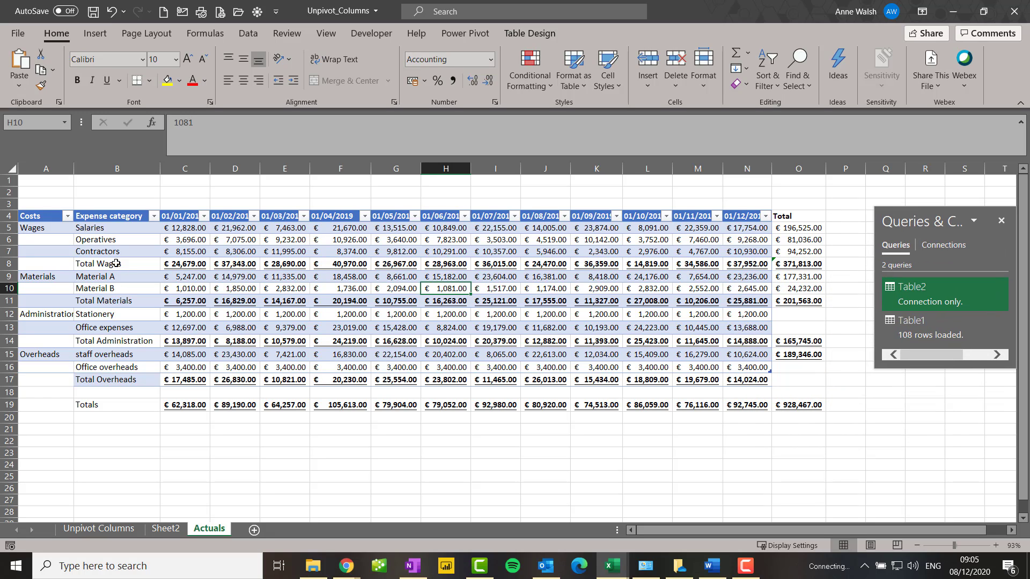
pyautogui.click(39, 317)
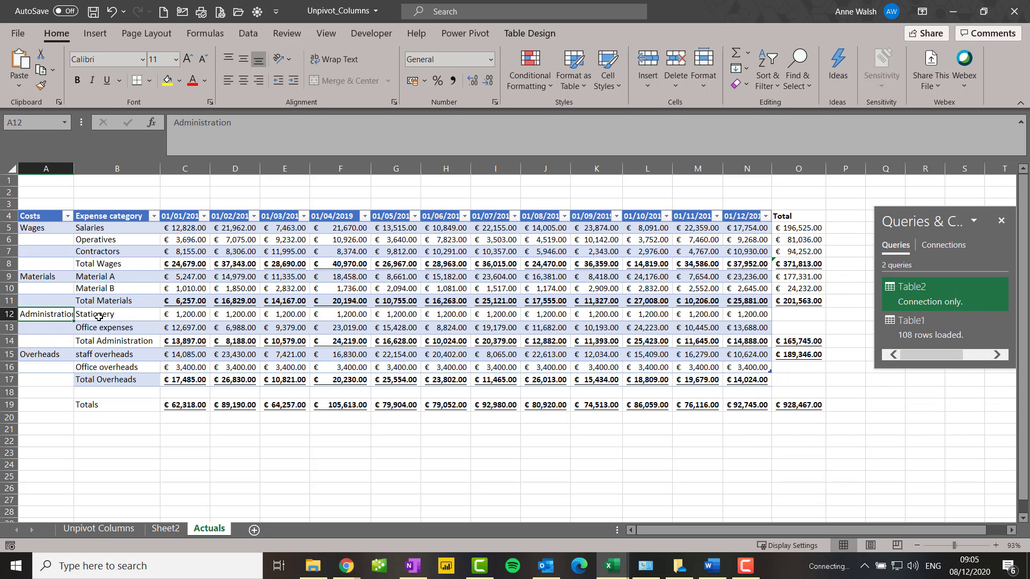
pyautogui.write('Office costs')
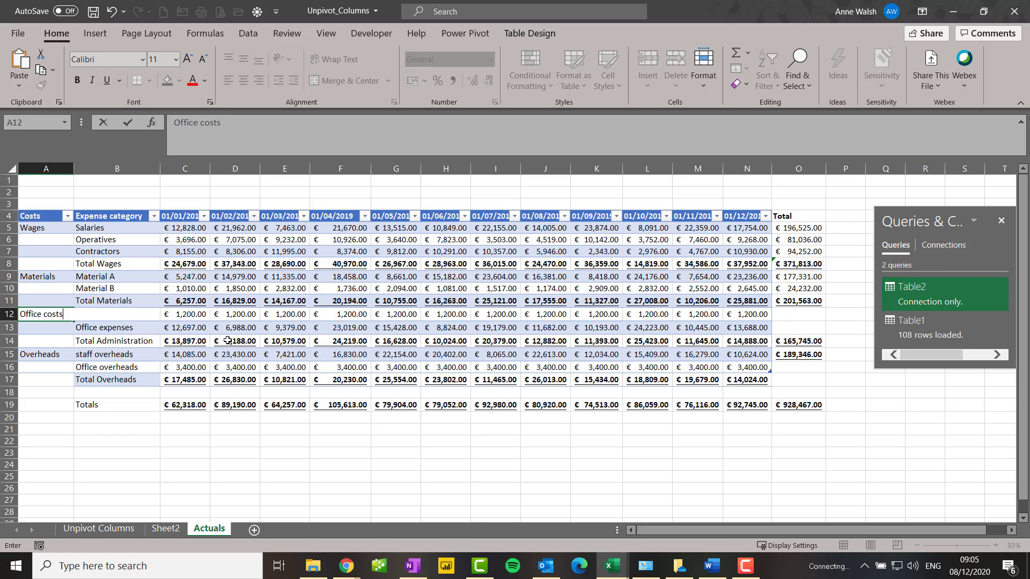
pyautogui.press('Return')
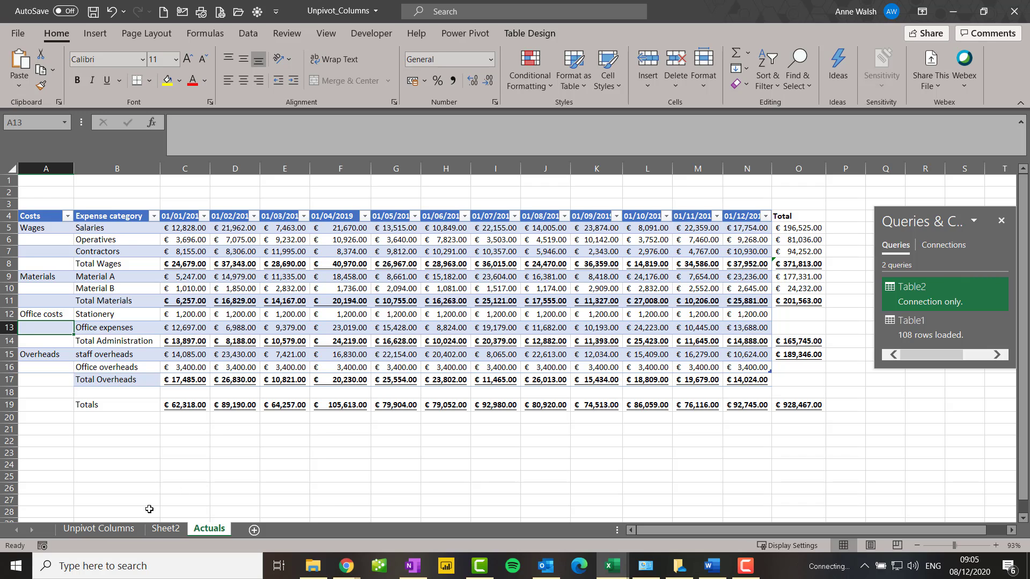
# - Refresh the PivotTable on Sheet2 to take in the edited source table
pyautogui.click(166, 529)
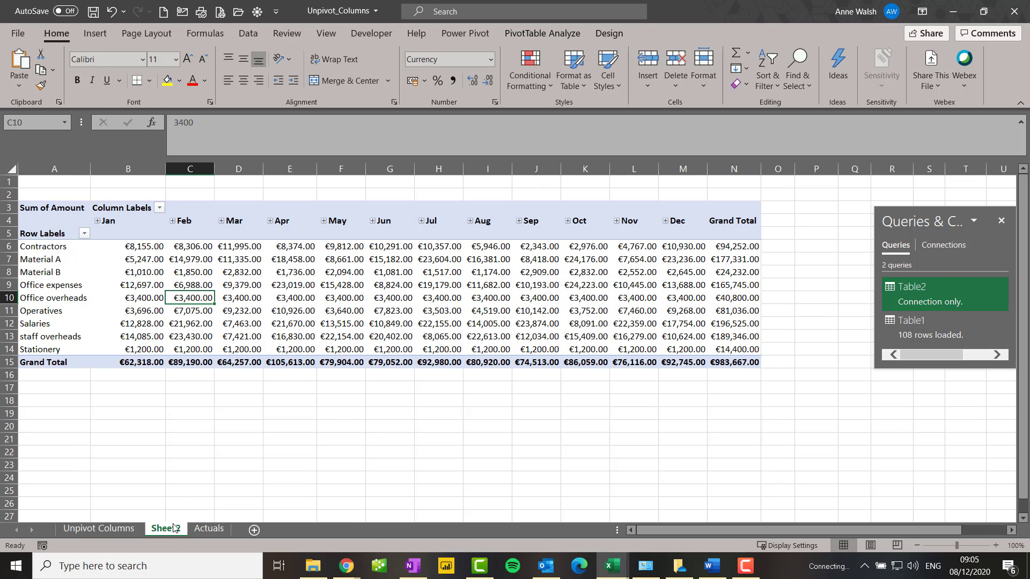
pyautogui.rightClick(91, 301)
pyautogui.click(142, 376)
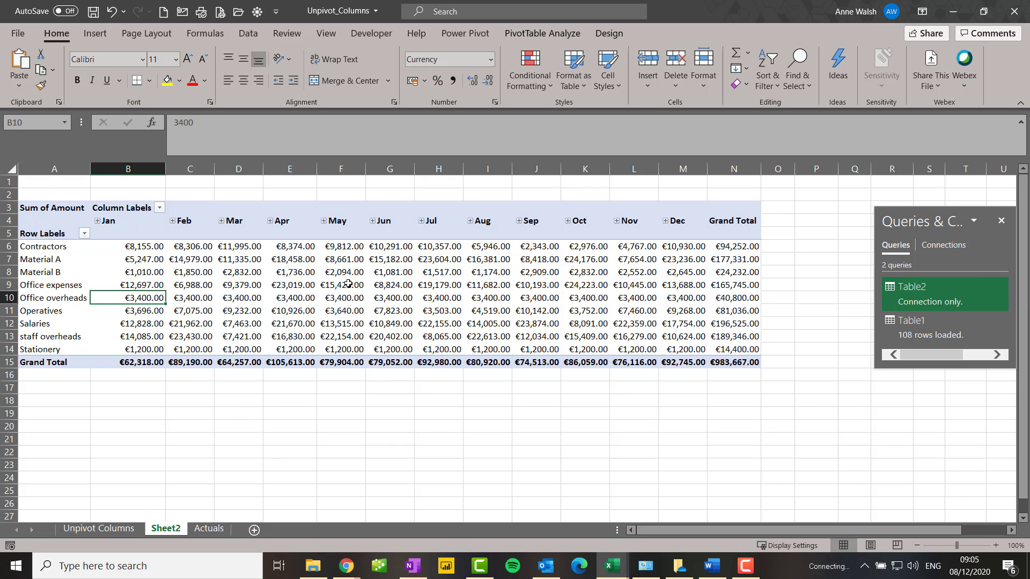
# - Bring up the available actions for the Table2 query
pyautogui.rightClick(932, 296)
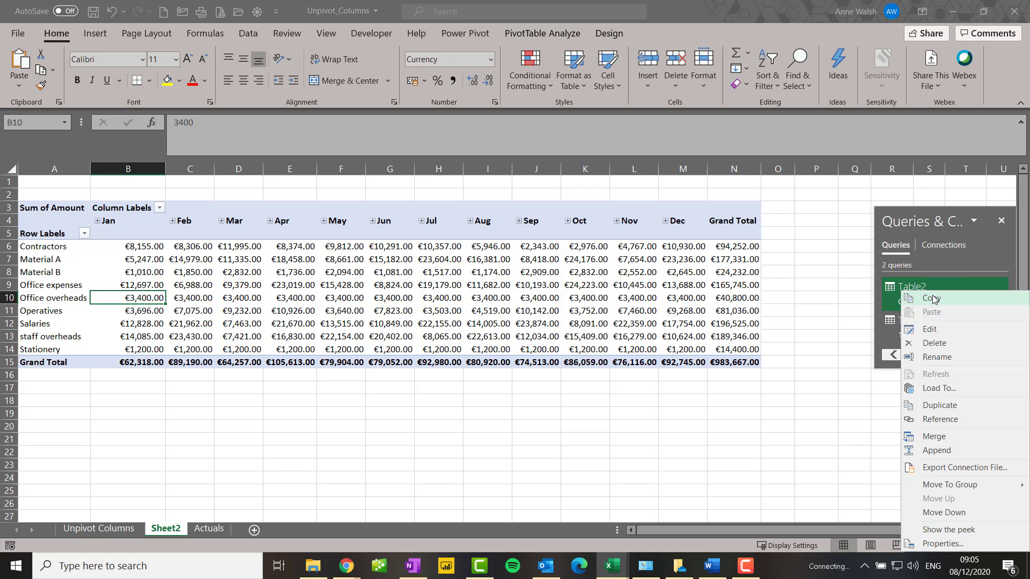